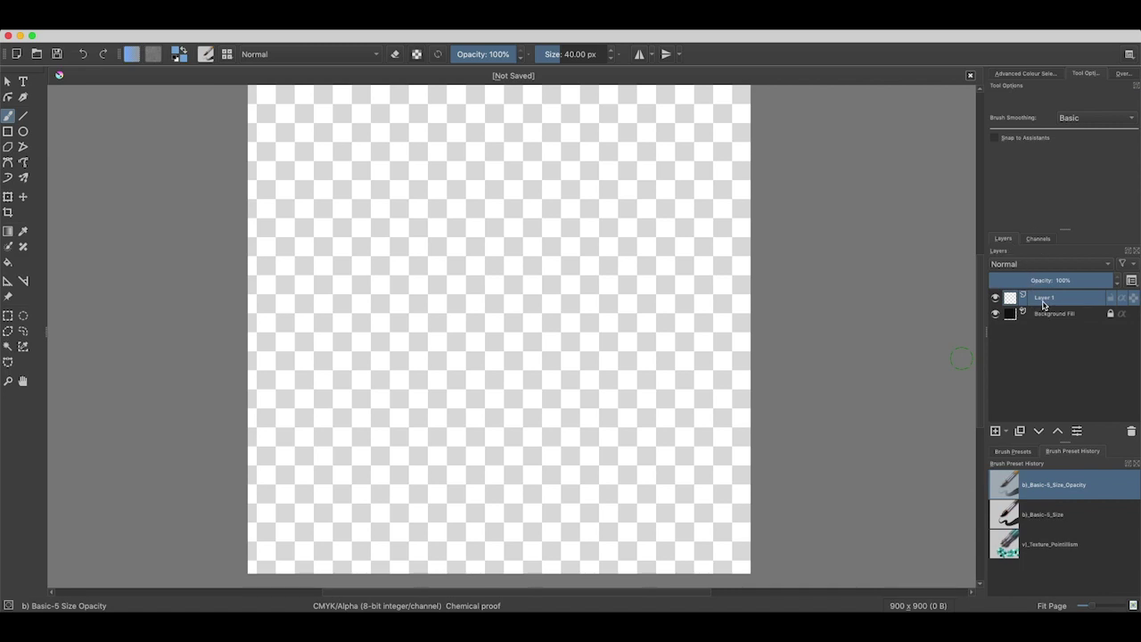
Add a vector layer above Layer 1 and rename it from Layer 2 to Square.
{"action": "mouse_move", "coordinate": [1047, 303]}
{"action": "left_click", "coordinate": [1007, 433]}
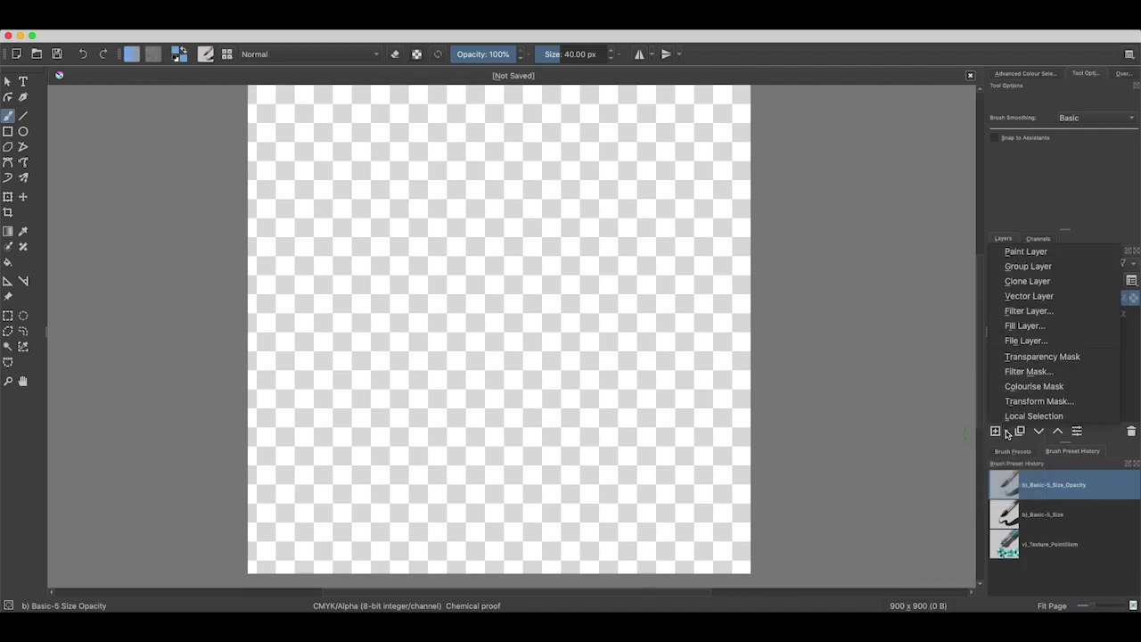
{"action": "left_click", "coordinate": [1001, 435]}
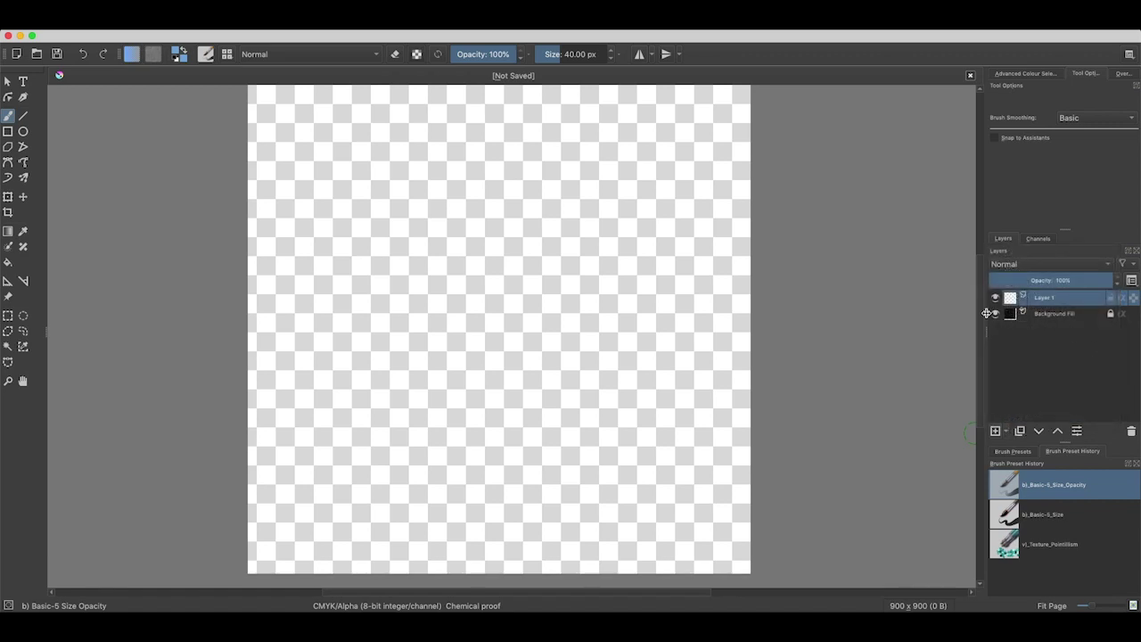
{"action": "left_click", "coordinate": [1007, 433]}
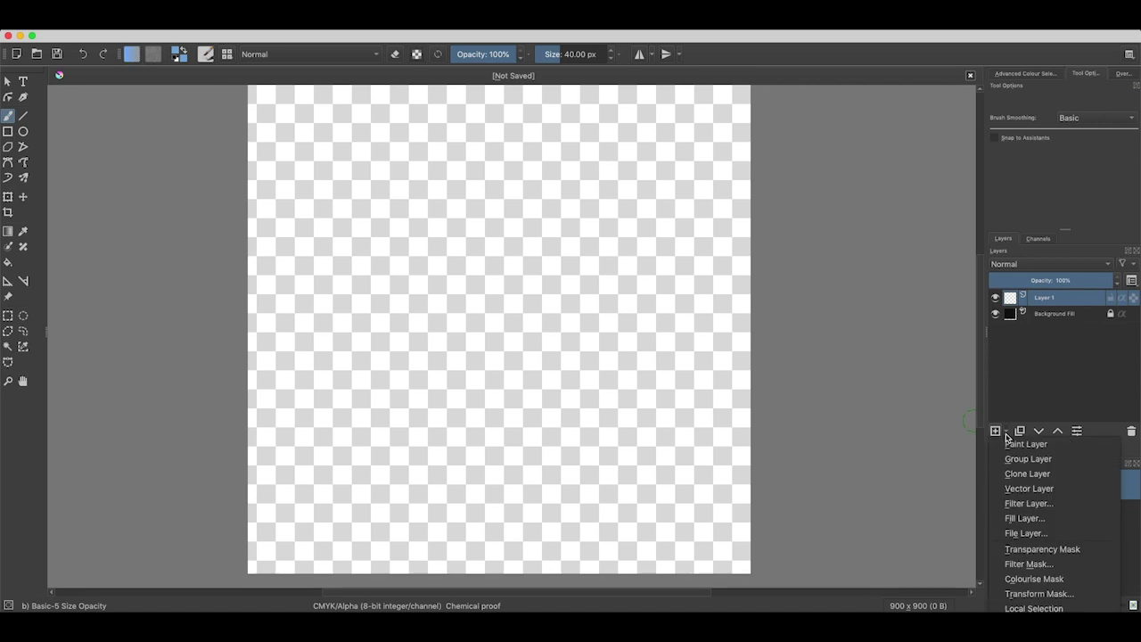
{"action": "left_click", "coordinate": [1019, 489]}
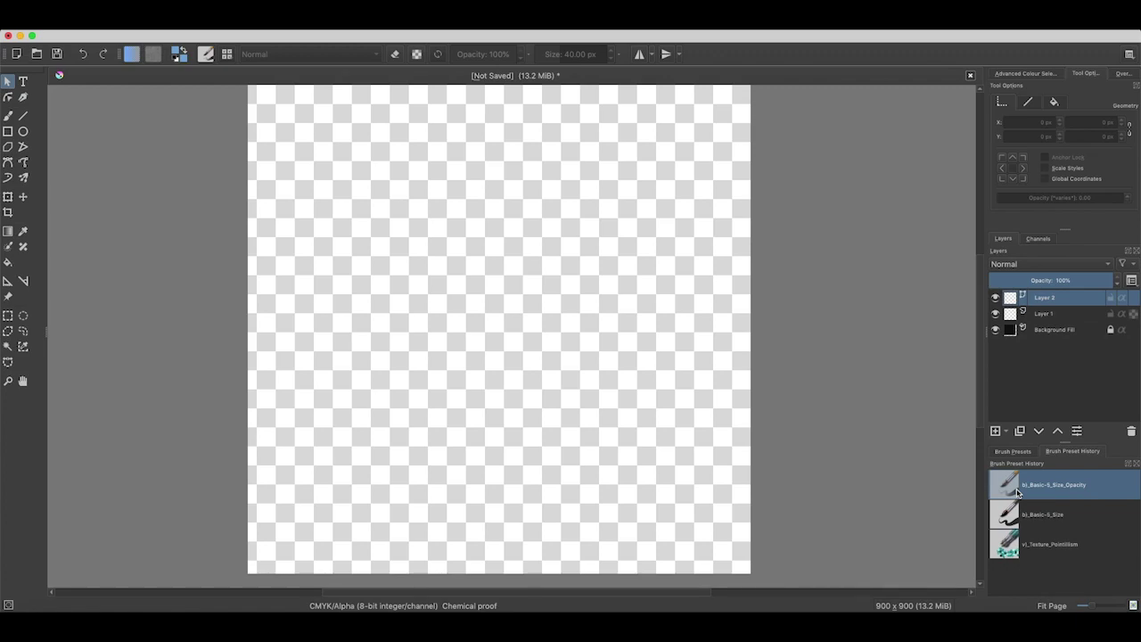
{"action": "double_click", "coordinate": [1054, 303]}
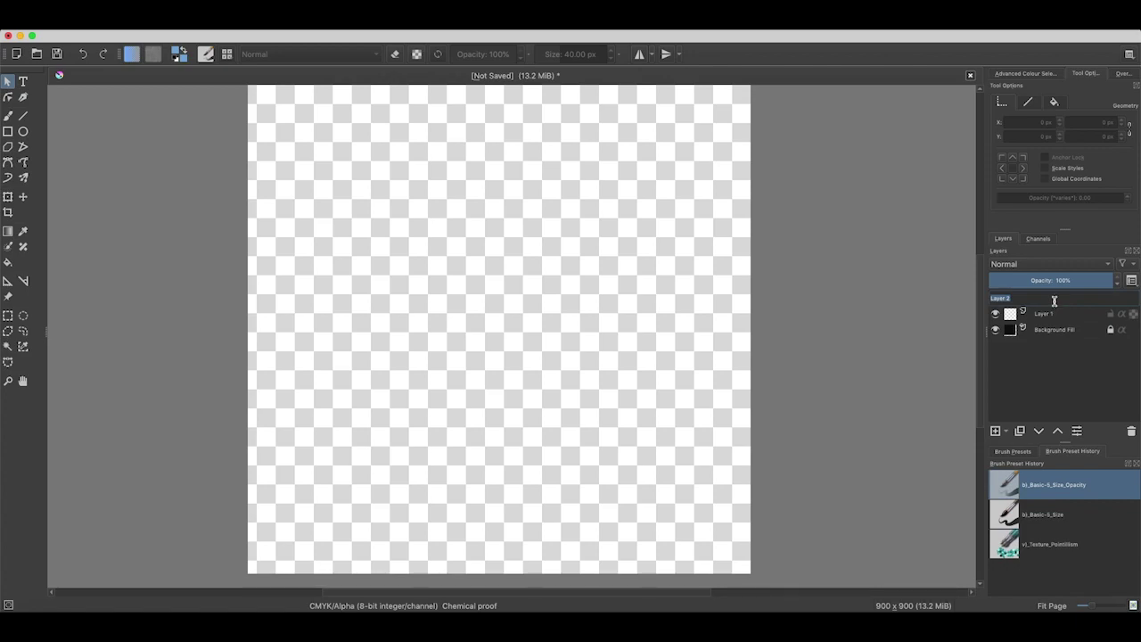
{"action": "type", "text": "Square"}
{"action": "key", "text": "Return"}
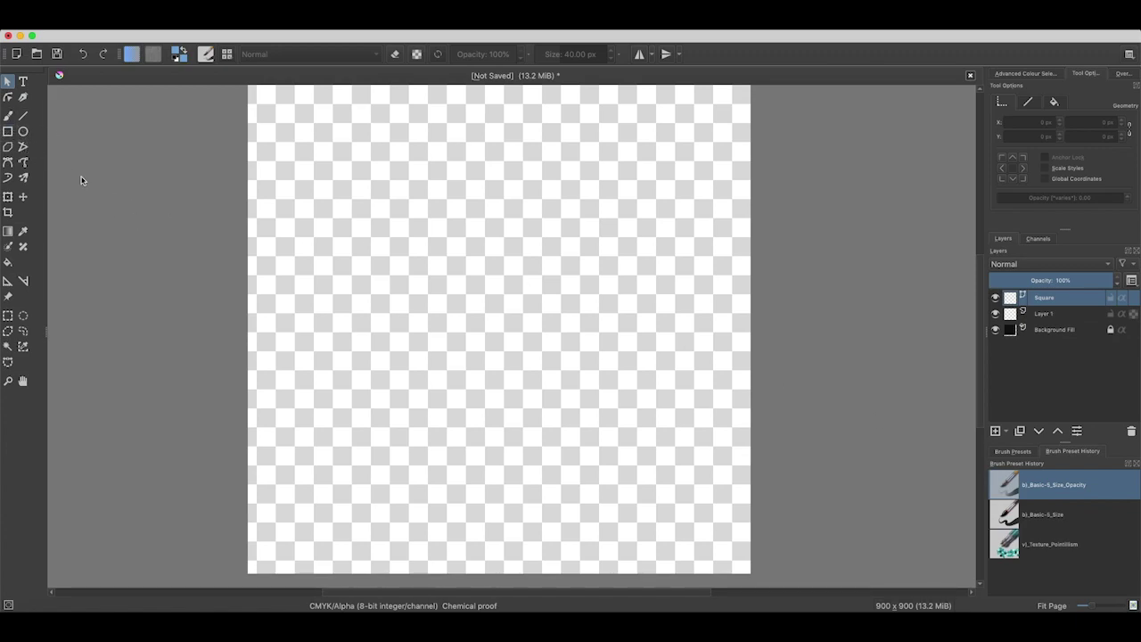
Draw a blue-outlined rectangle spanning most of the 900 x 900 canvas and select it.
{"action": "left_click", "coordinate": [8, 132]}
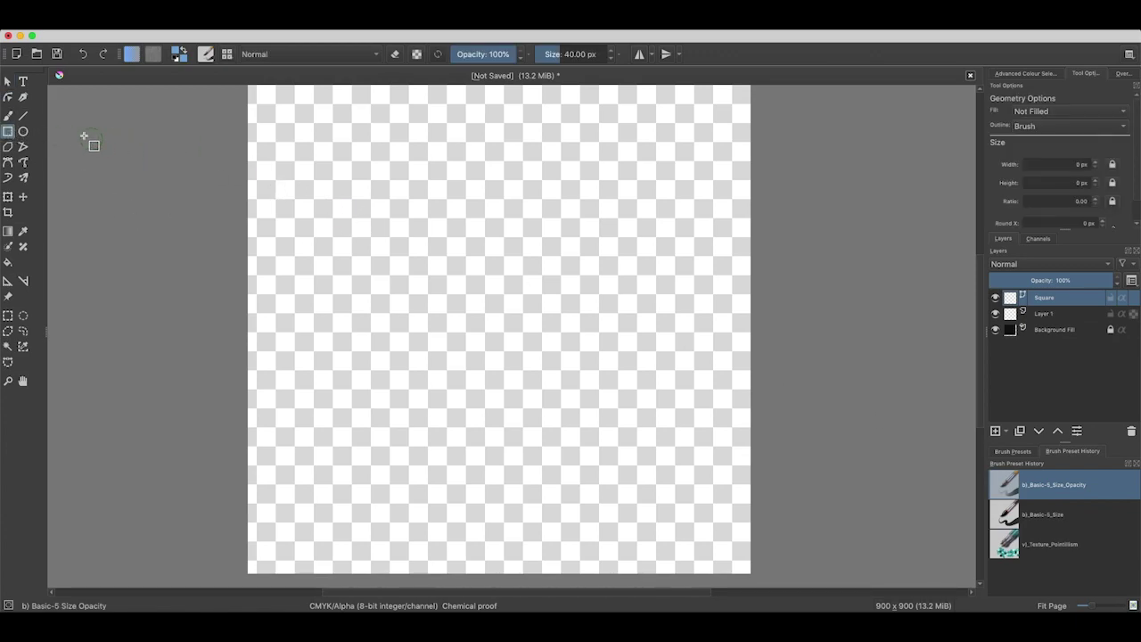
{"action": "left_click_drag", "start_coordinate": [288, 168], "coordinate": [705, 515]}
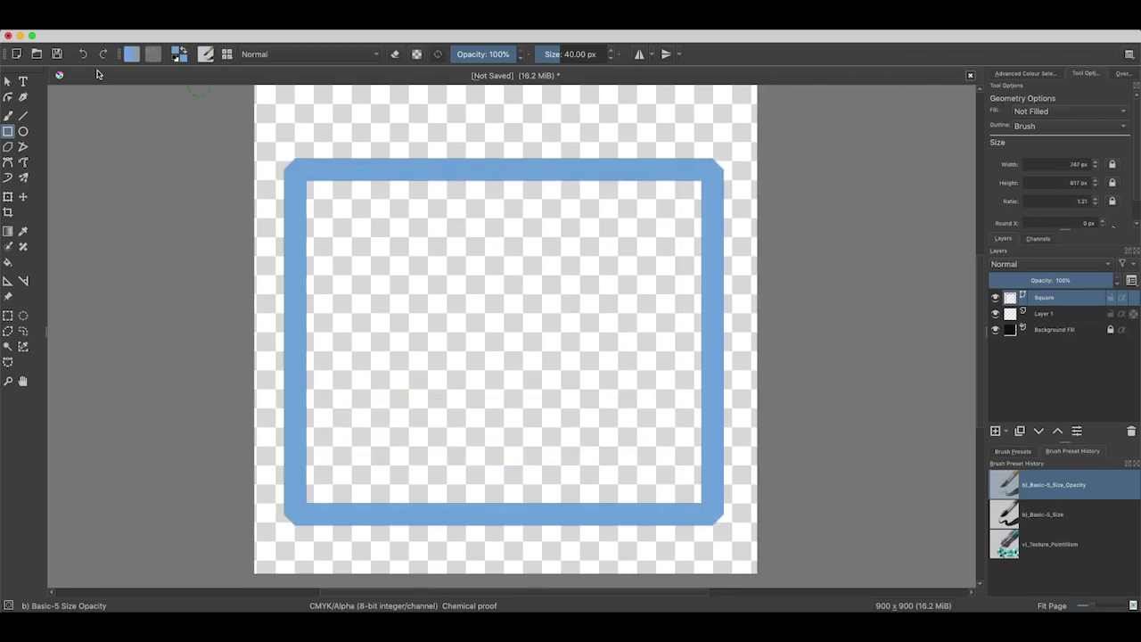
{"action": "left_click", "coordinate": [7, 81]}
{"action": "left_click", "coordinate": [496, 171]}
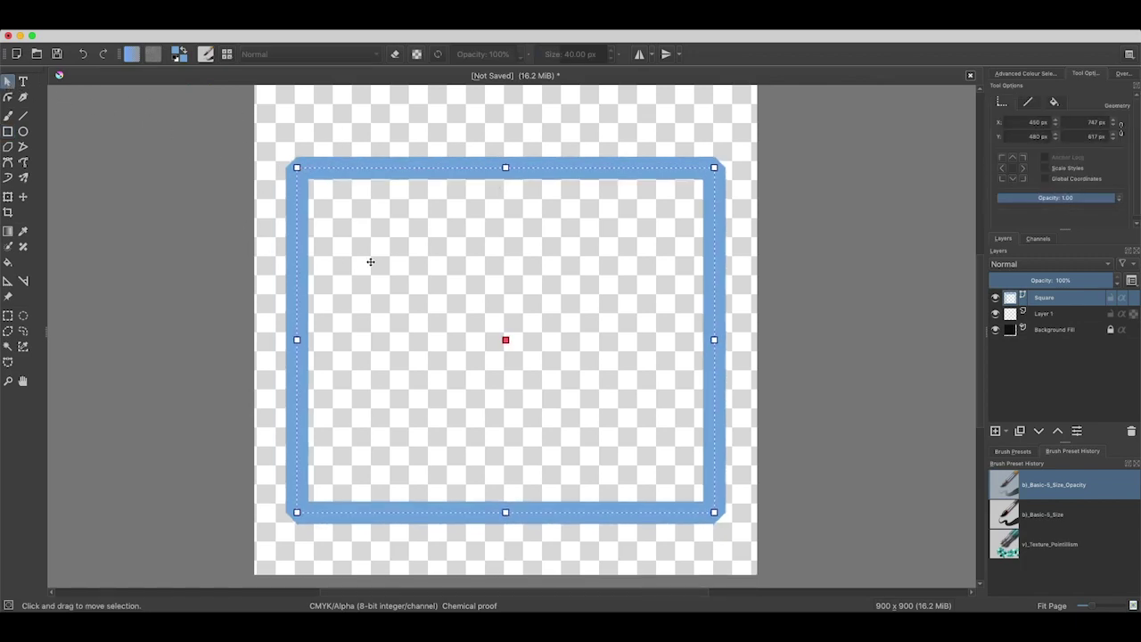
{"action": "left_click", "coordinate": [8, 131]}
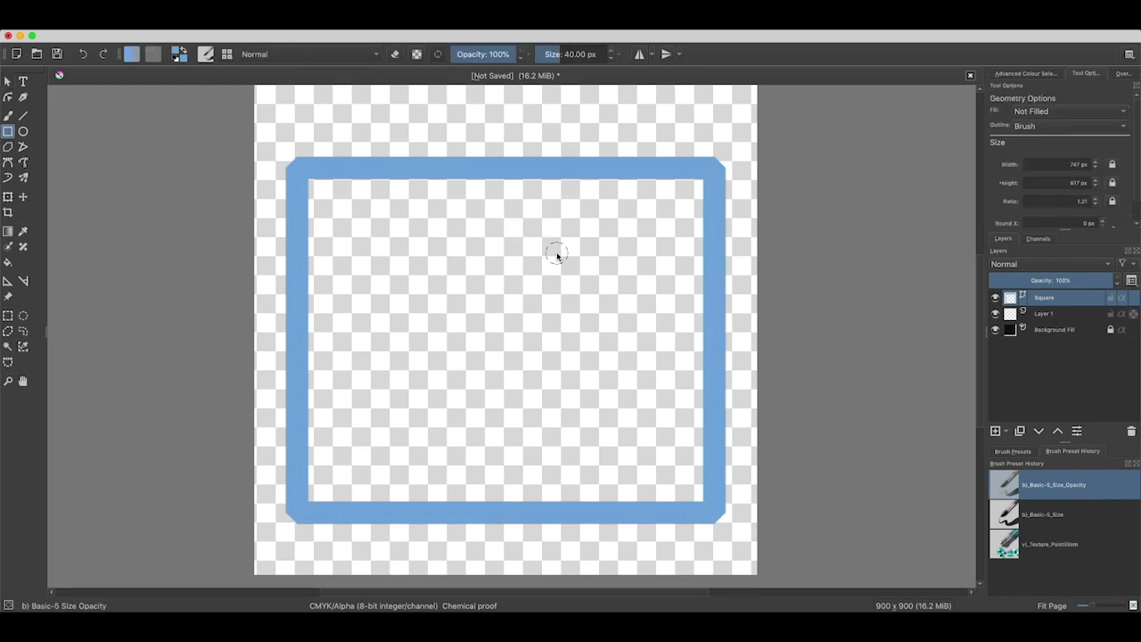
{"action": "left_click", "coordinate": [8, 81]}
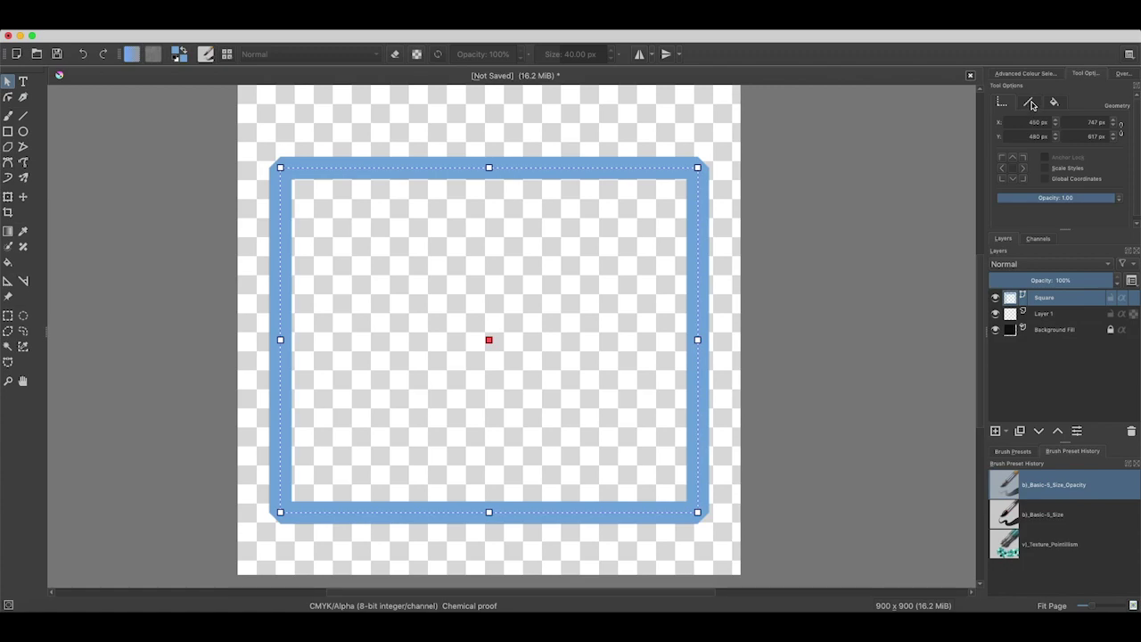
Set the rectangle's stroke colour to black and its thickness to 5 px.
{"action": "left_click", "coordinate": [1030, 105]}
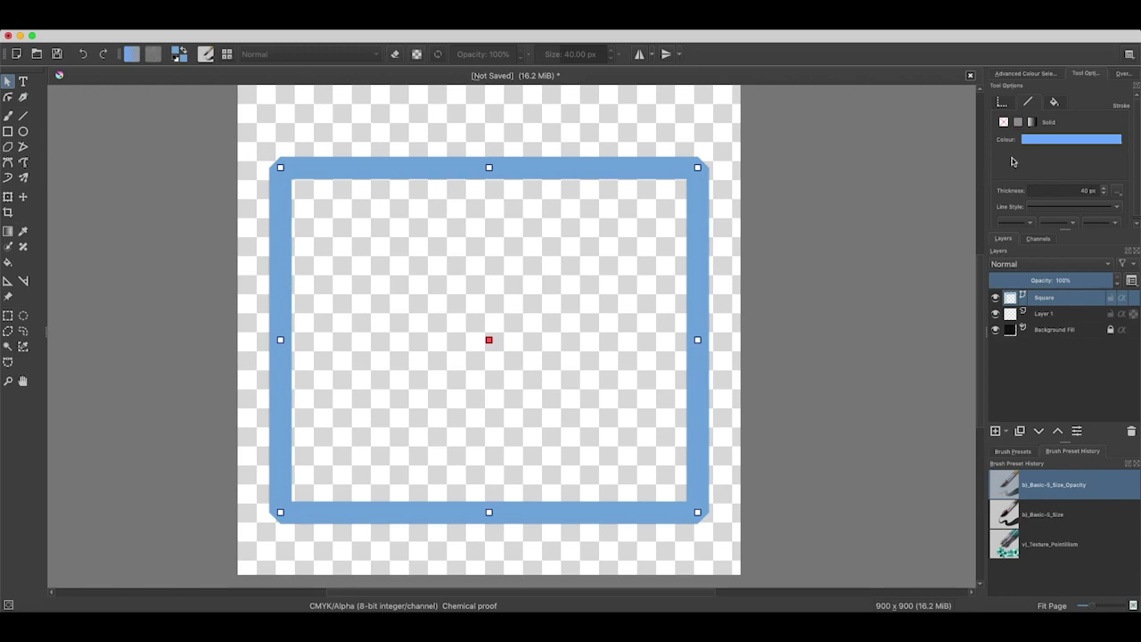
{"action": "left_click", "coordinate": [1045, 140]}
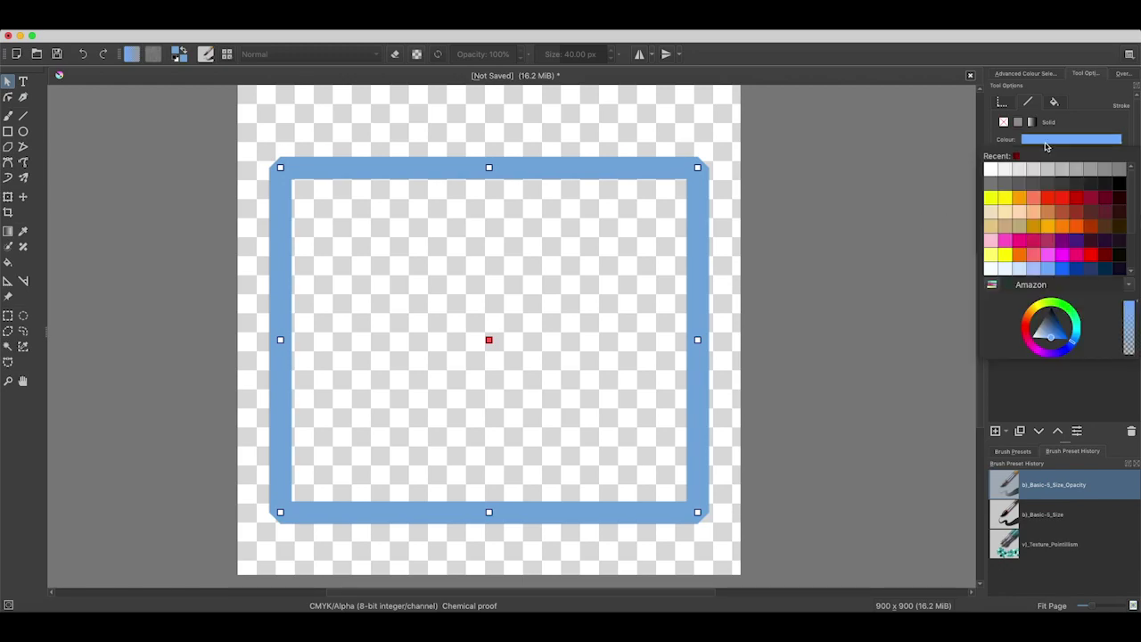
{"action": "left_click", "coordinate": [1120, 183]}
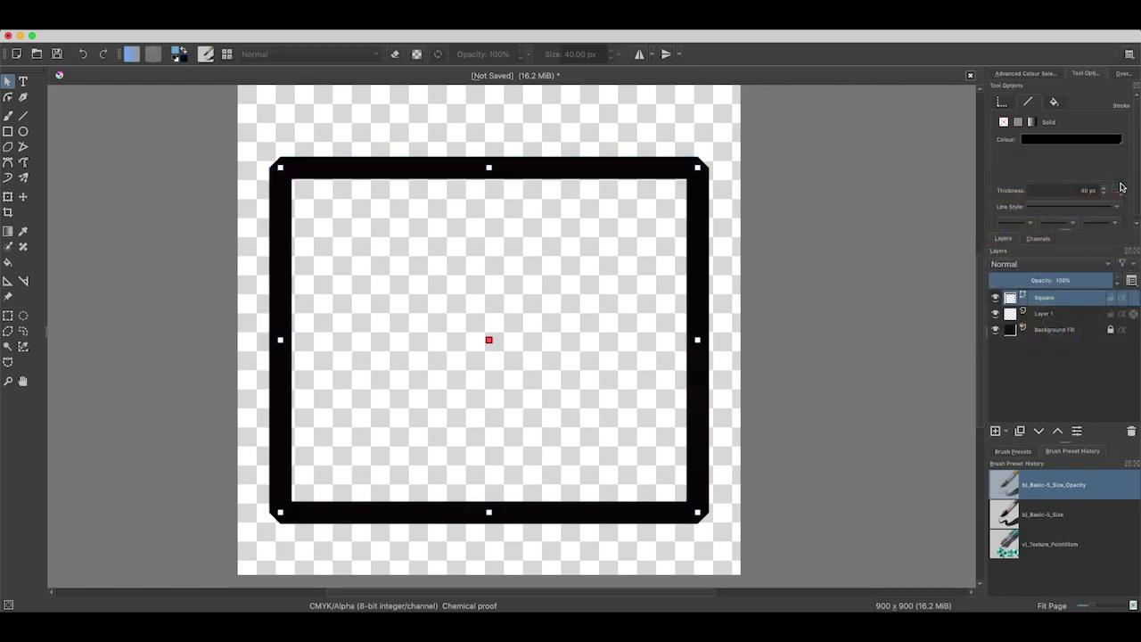
{"action": "left_click_drag", "start_coordinate": [1106, 190], "coordinate": [1022, 194]}
{"action": "type", "text": "500"}
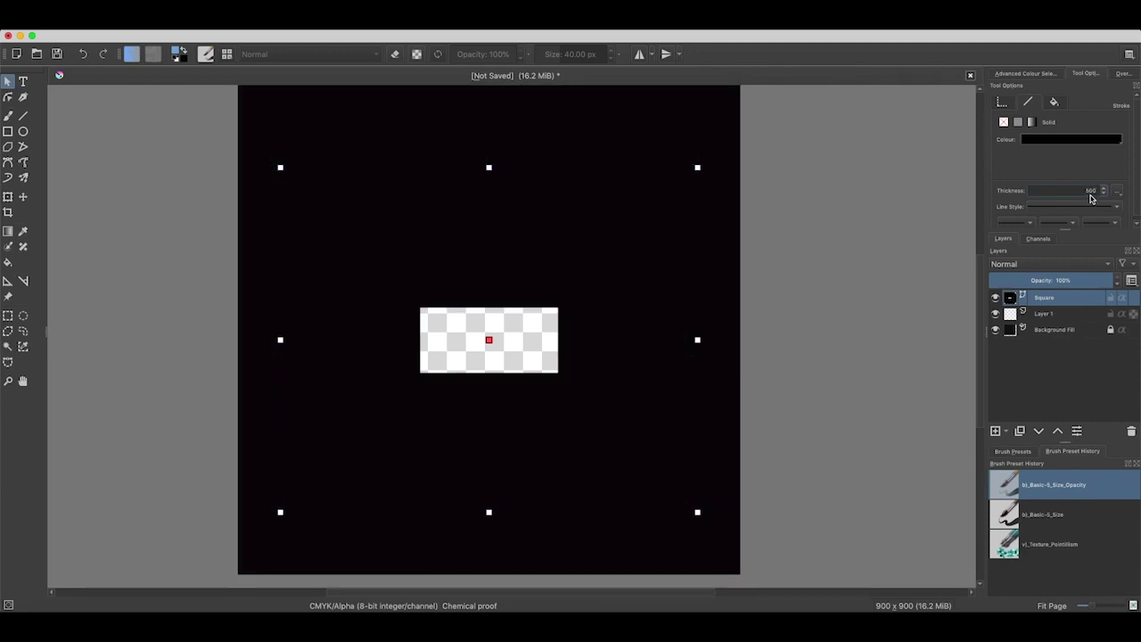
{"action": "left_click_drag", "start_coordinate": [1083, 191], "coordinate": [1113, 190]}
{"action": "type", "text": "5"}
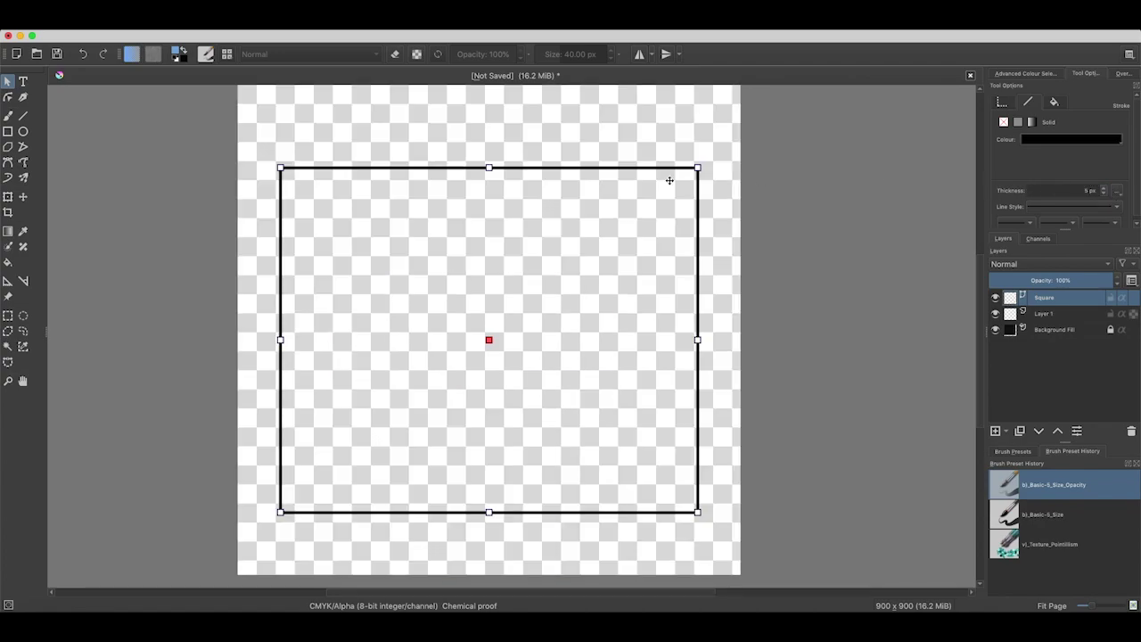
Give the rectangle a solid bright green fill and reselect it.
{"action": "left_click", "coordinate": [1053, 103]}
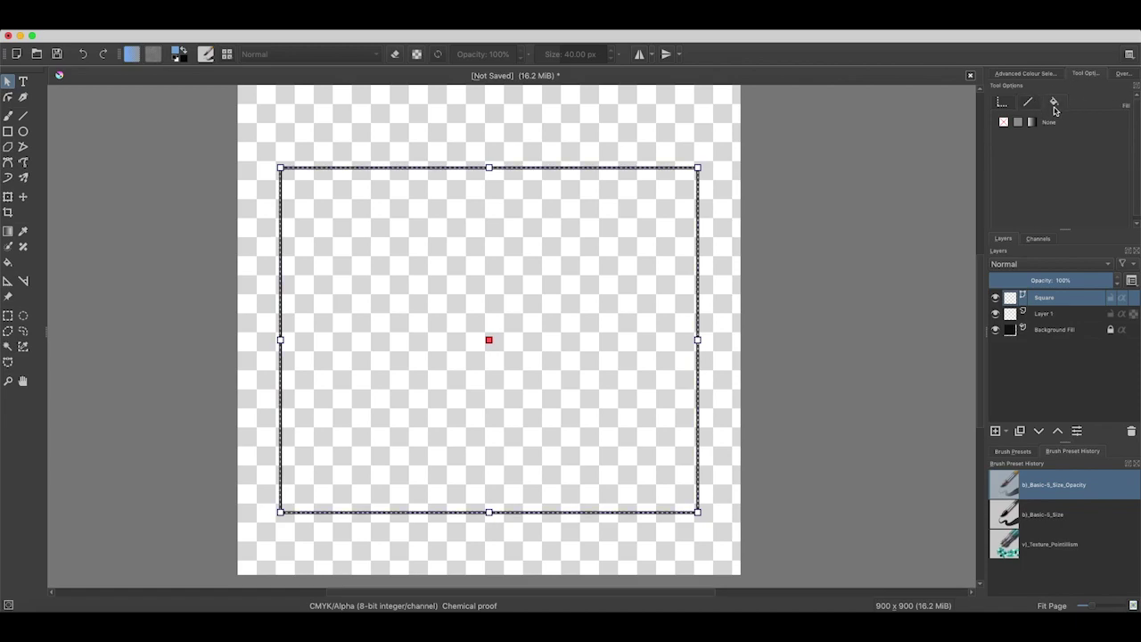
{"action": "left_click", "coordinate": [1017, 123]}
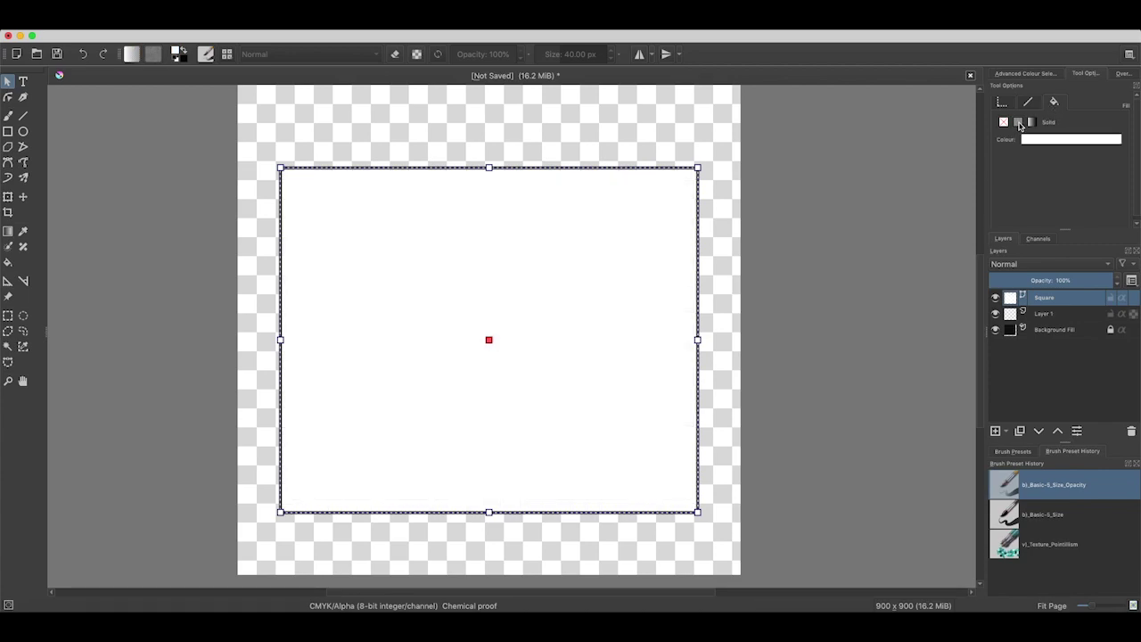
{"action": "left_click", "coordinate": [1044, 139]}
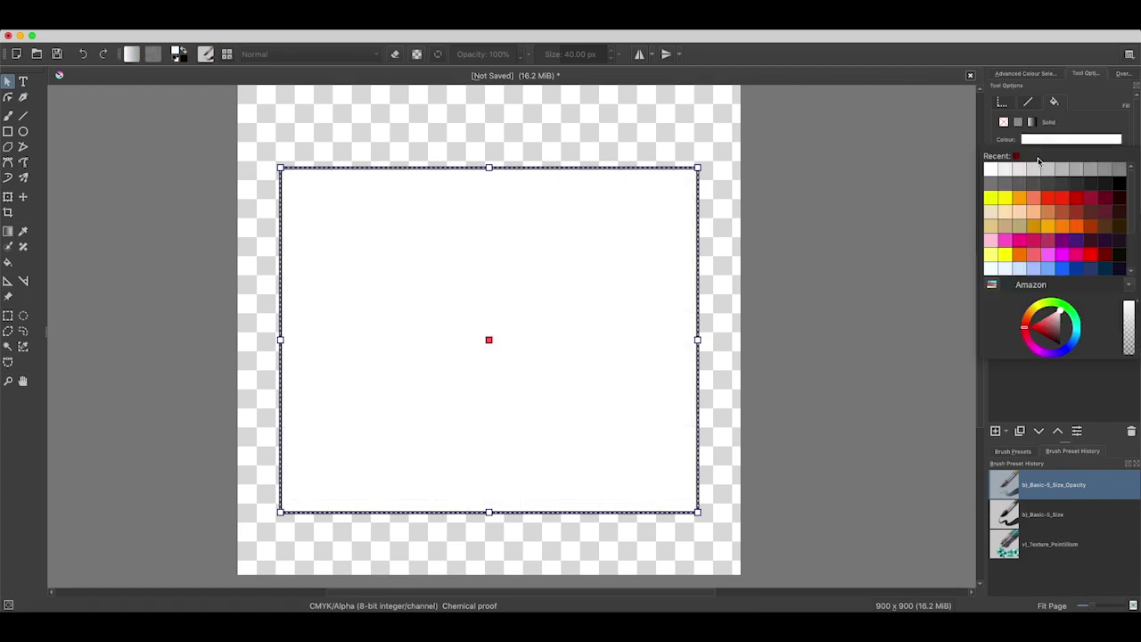
{"action": "scroll", "coordinate": [1061, 186], "scroll_direction": "down", "scroll_amount": 3}
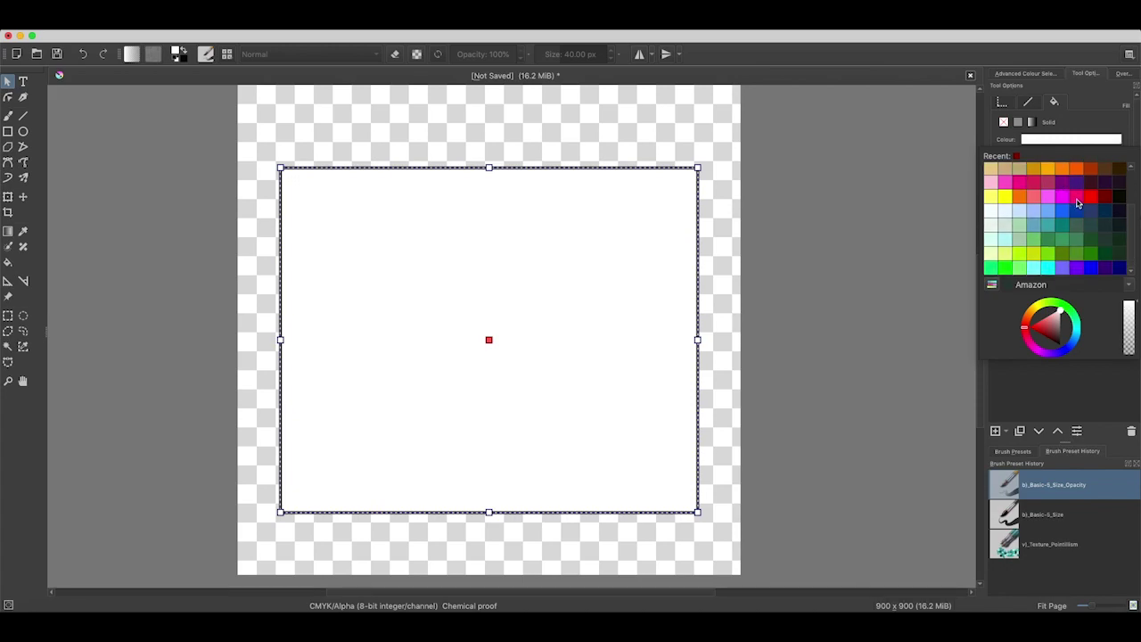
{"action": "left_click", "coordinate": [1091, 245]}
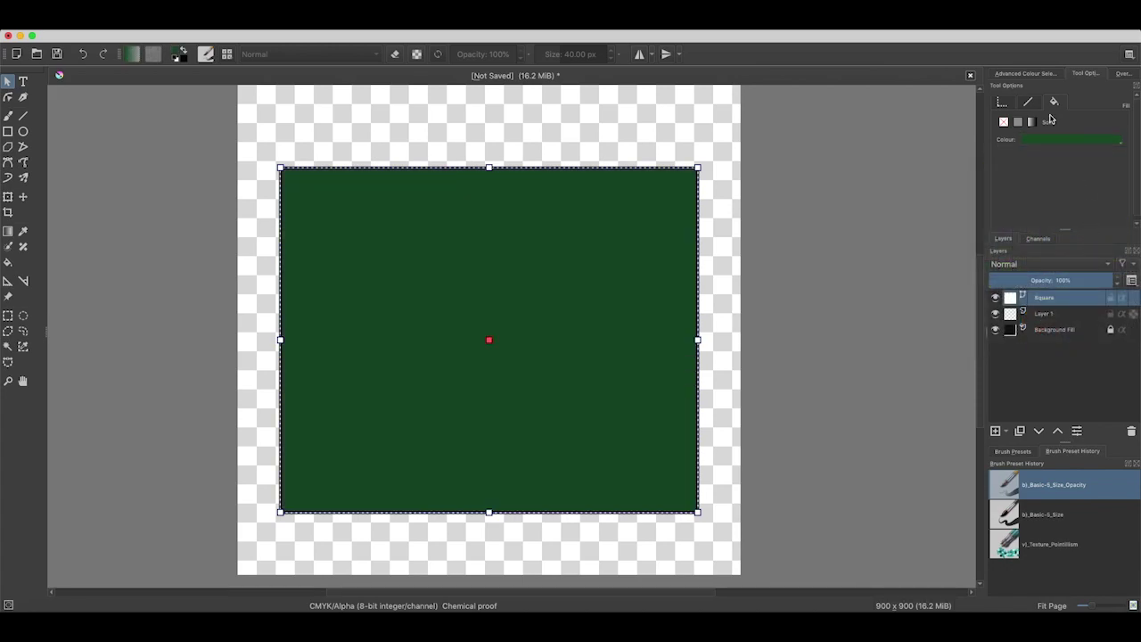
{"action": "left_click", "coordinate": [1044, 140]}
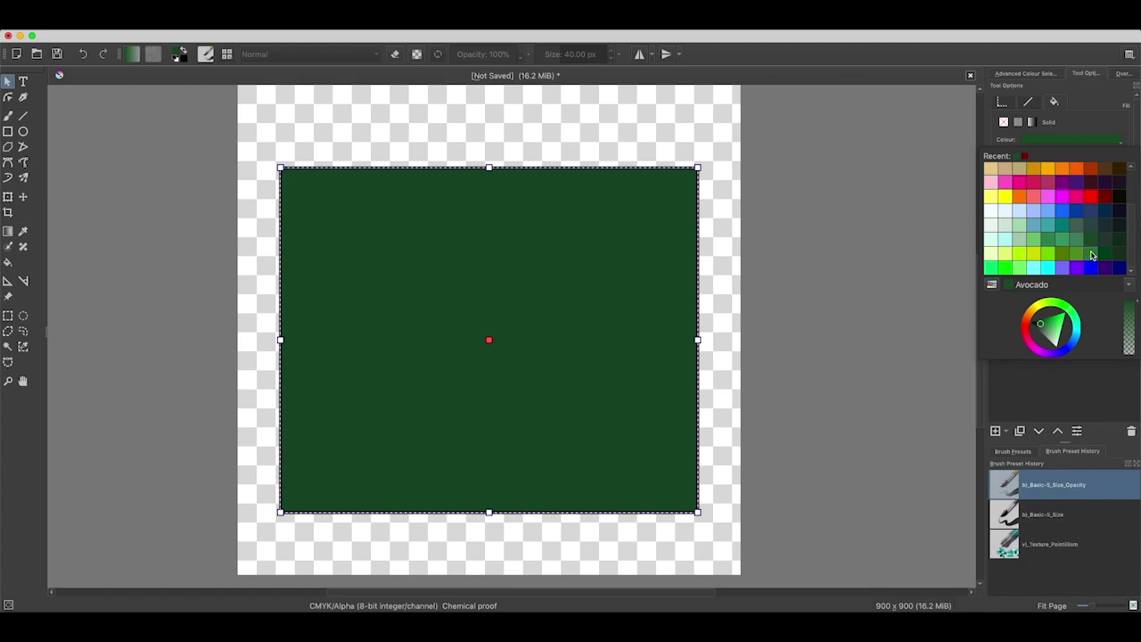
{"action": "left_click", "coordinate": [1091, 254]}
{"action": "left_click", "coordinate": [833, 162]}
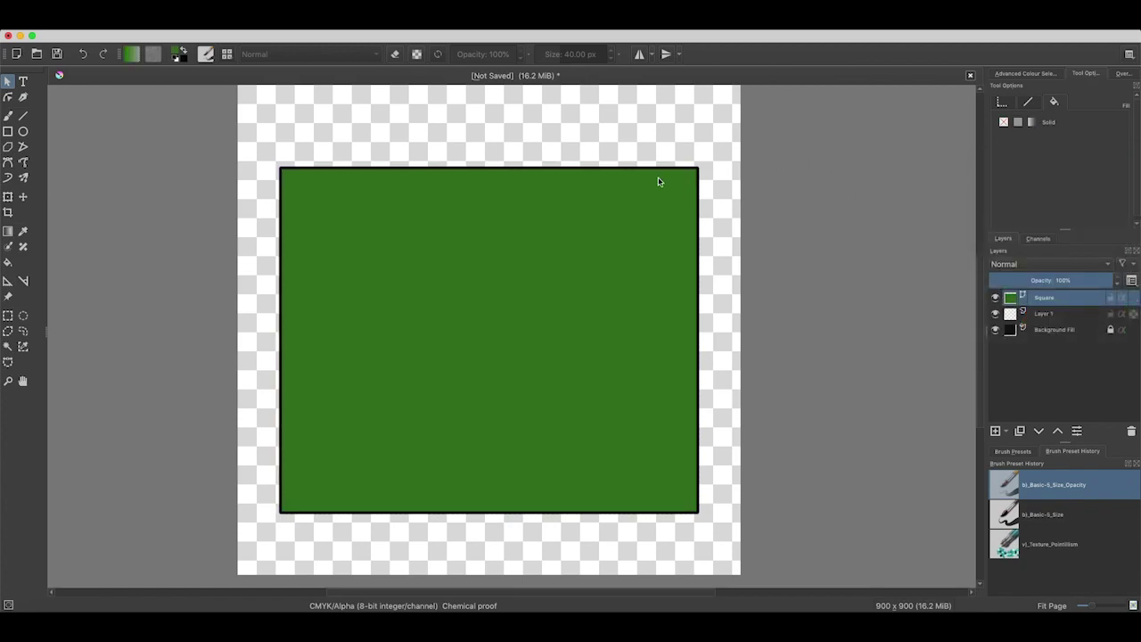
{"action": "left_click", "coordinate": [576, 211]}
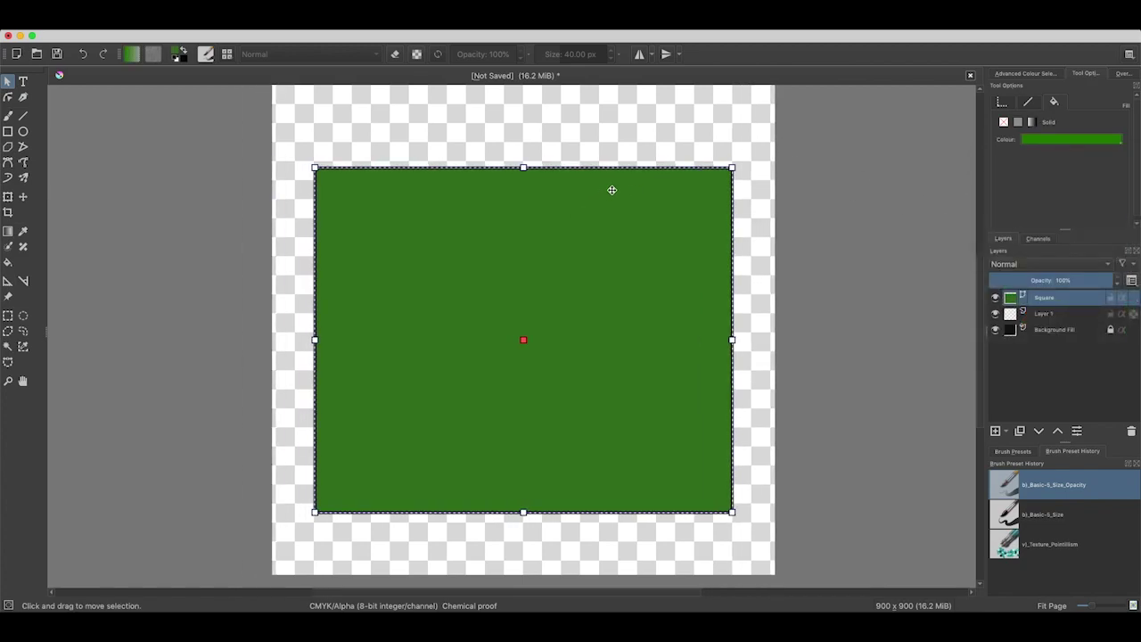
Move and resize the green rectangle into a short strip along the canvas bottom.
{"action": "left_click_drag", "start_coordinate": [611, 188], "coordinate": [547, 274]}
{"action": "left_click_drag", "start_coordinate": [458, 250], "coordinate": [419, 437]}
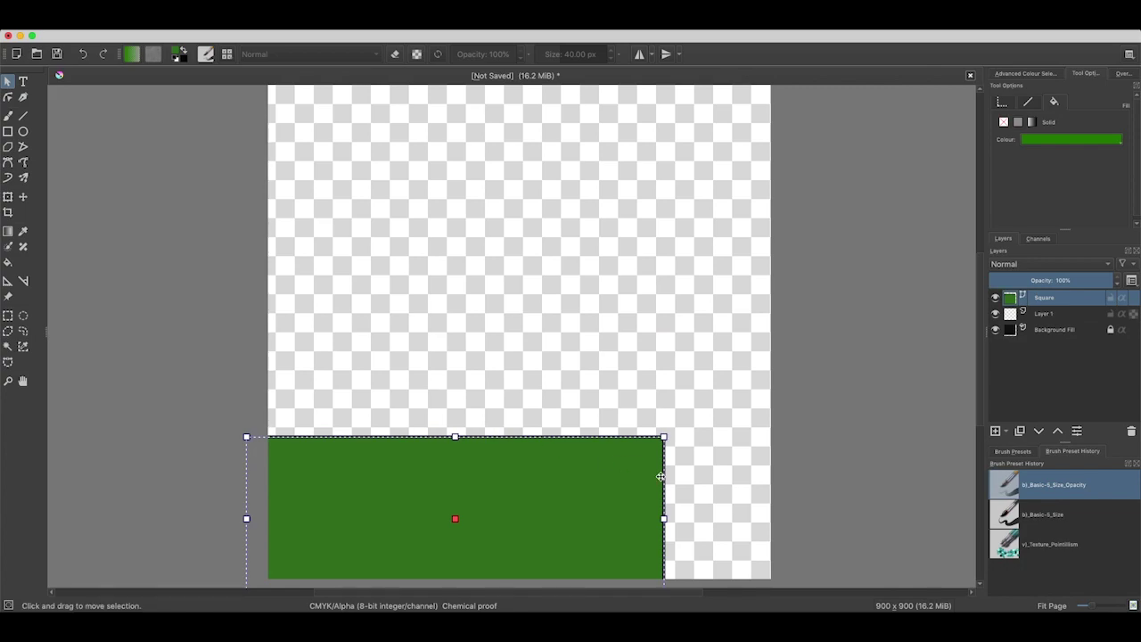
{"action": "left_click_drag", "start_coordinate": [662, 518], "coordinate": [778, 518]}
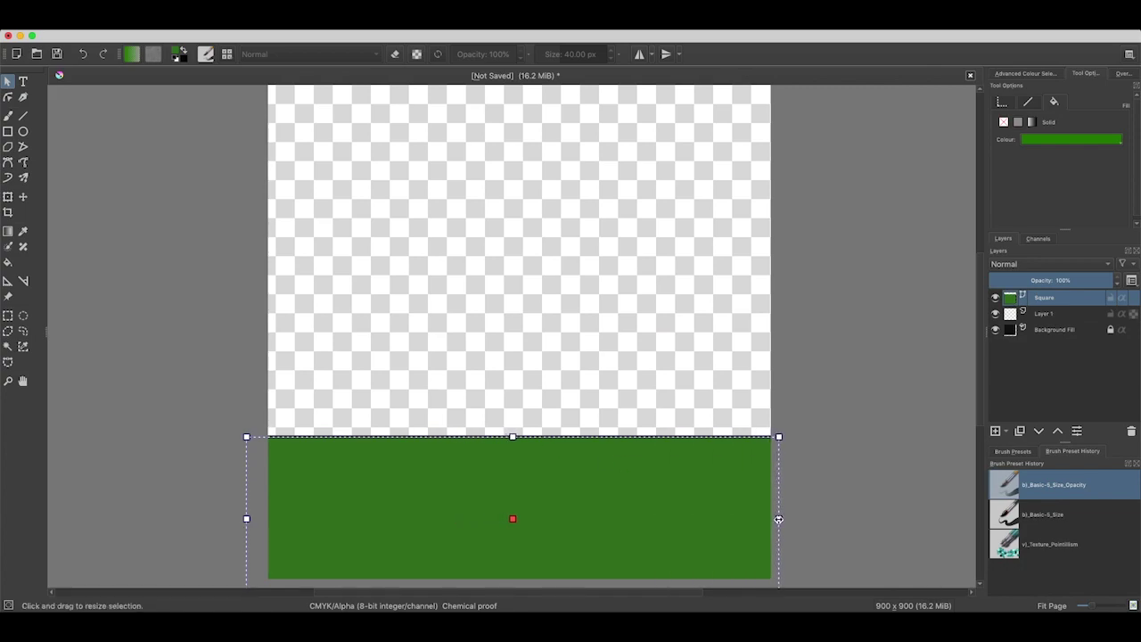
{"action": "left_click_drag", "start_coordinate": [657, 493], "coordinate": [659, 482]}
{"action": "scroll", "coordinate": [534, 425], "scroll_direction": "right", "scroll_amount": 1}
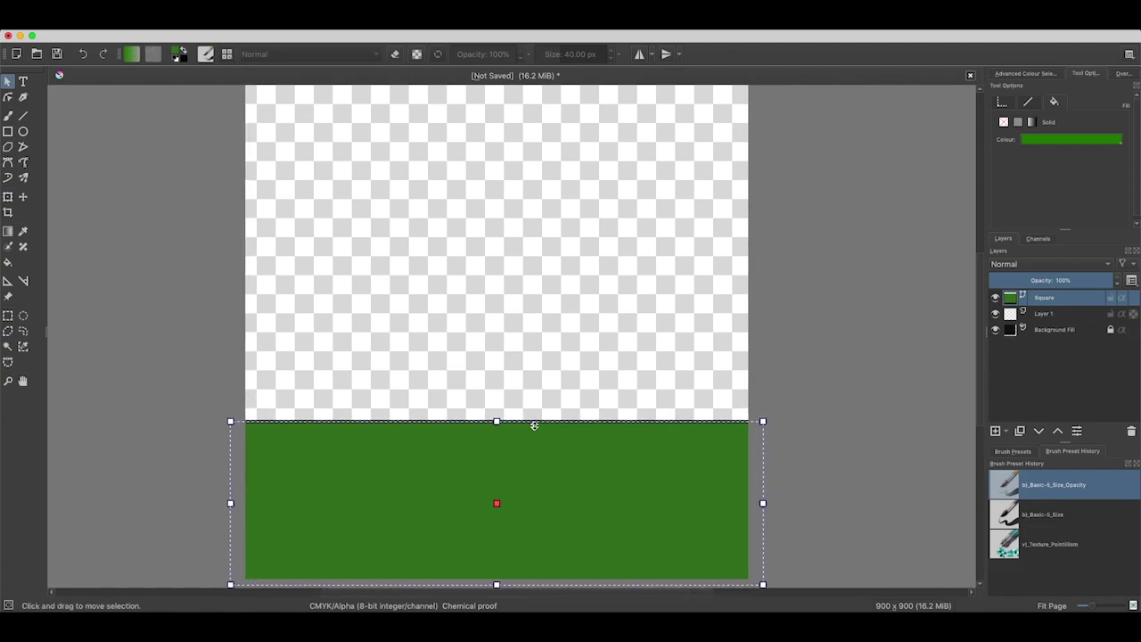
{"action": "left_click_drag", "start_coordinate": [496, 420], "coordinate": [505, 418]}
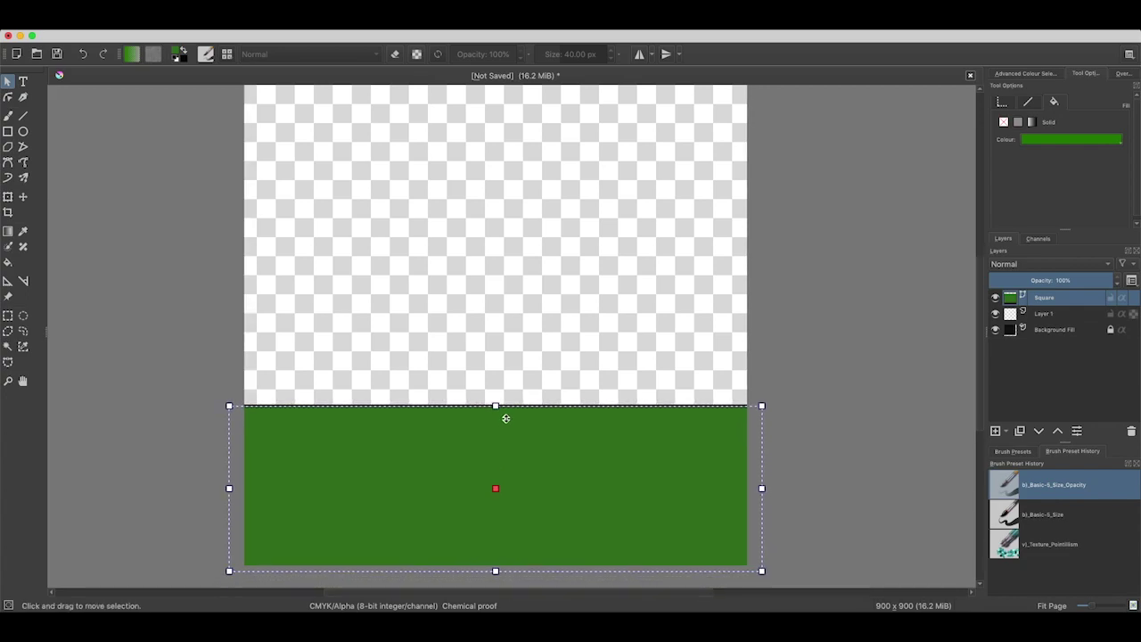
Rename the Square layer to grass.
{"action": "double_click", "coordinate": [1047, 298]}
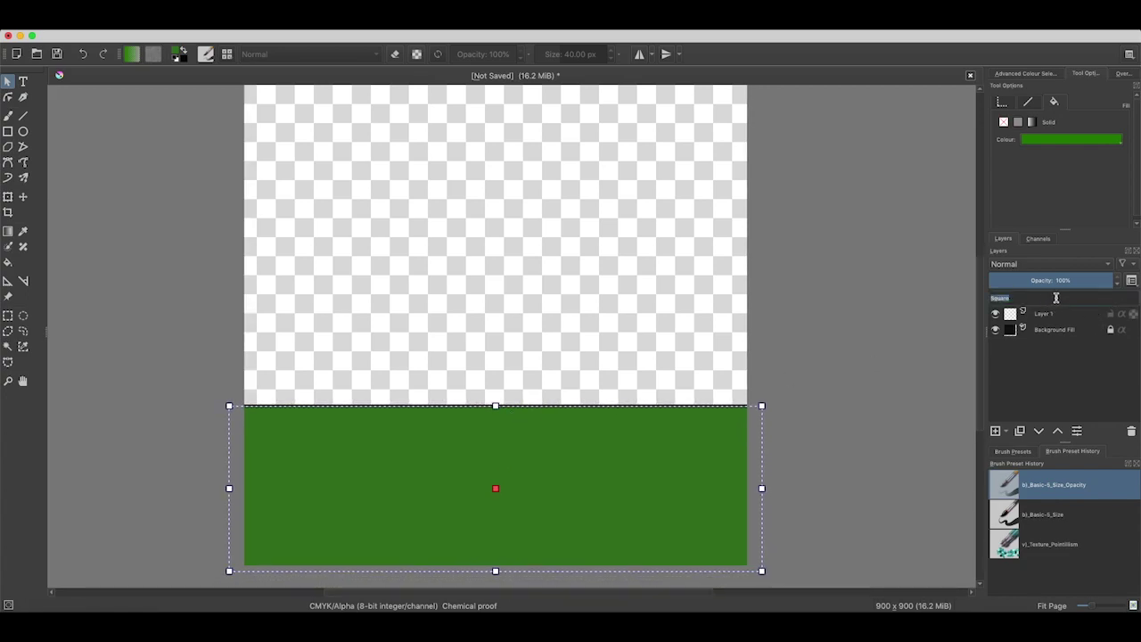
{"action": "type", "text": "pl"}
{"action": "key", "text": "Return"}
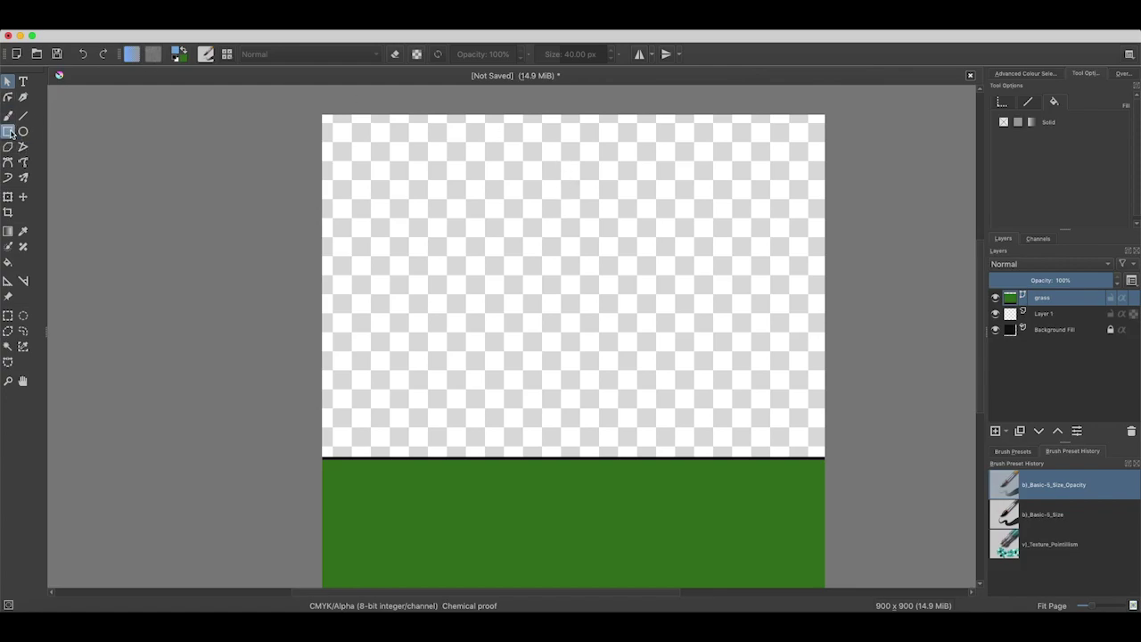
Add a new layer, rename Layer 3 to sky, and draw a rectangle over the upper canvas.
{"action": "scroll", "coordinate": [704, 275], "scroll_direction": "up", "scroll_amount": 2}
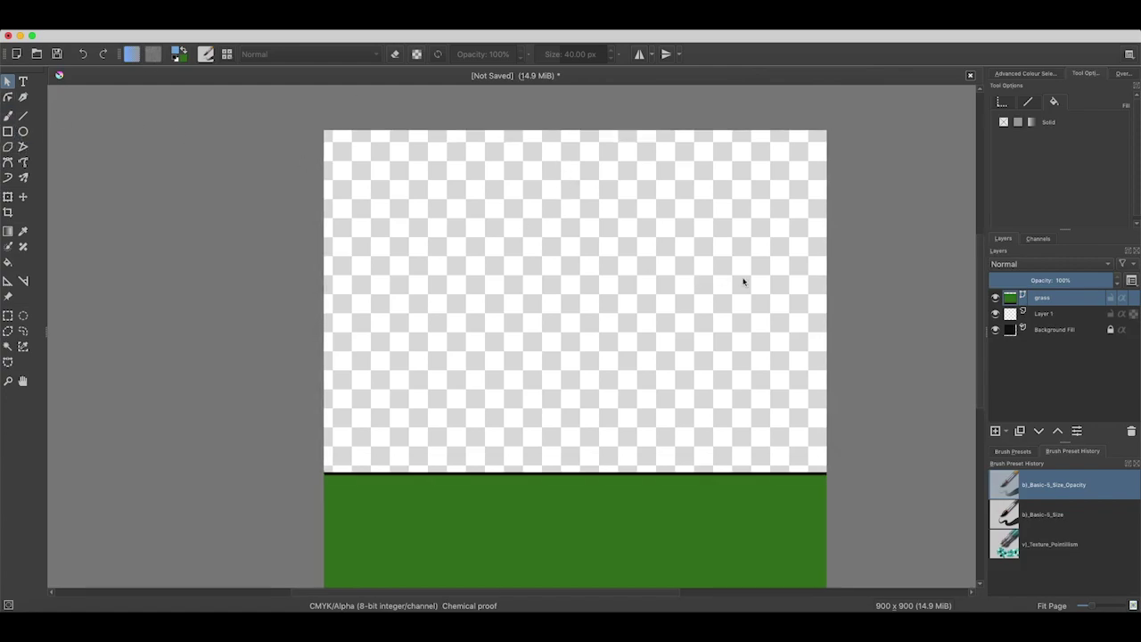
{"action": "left_click", "coordinate": [1008, 434]}
{"action": "left_click", "coordinate": [1039, 490]}
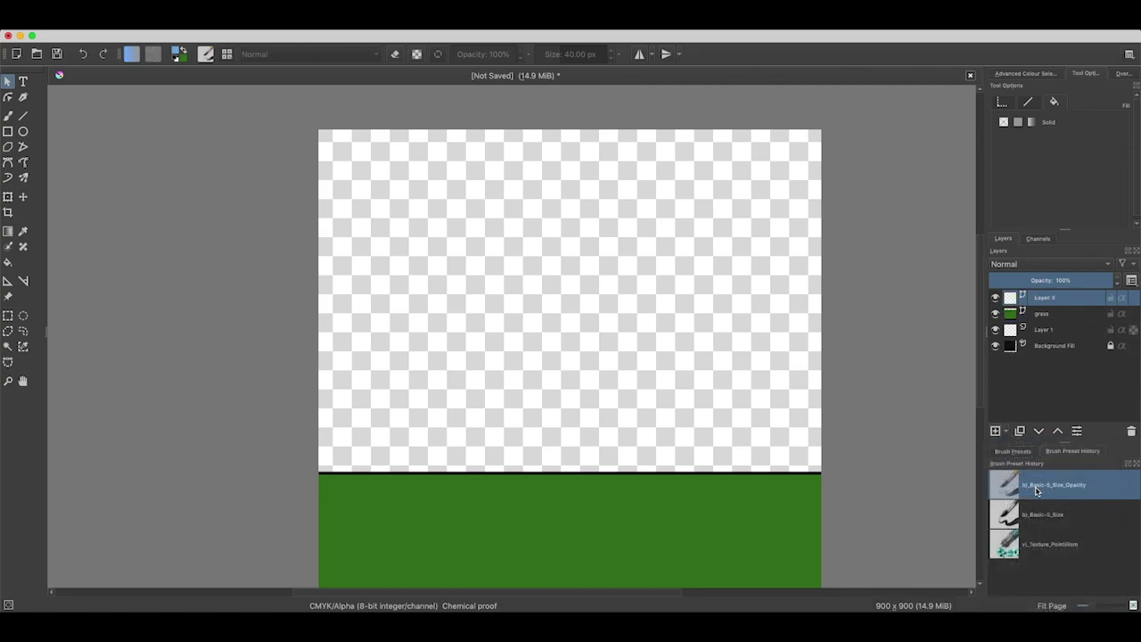
{"action": "double_click", "coordinate": [1040, 298]}
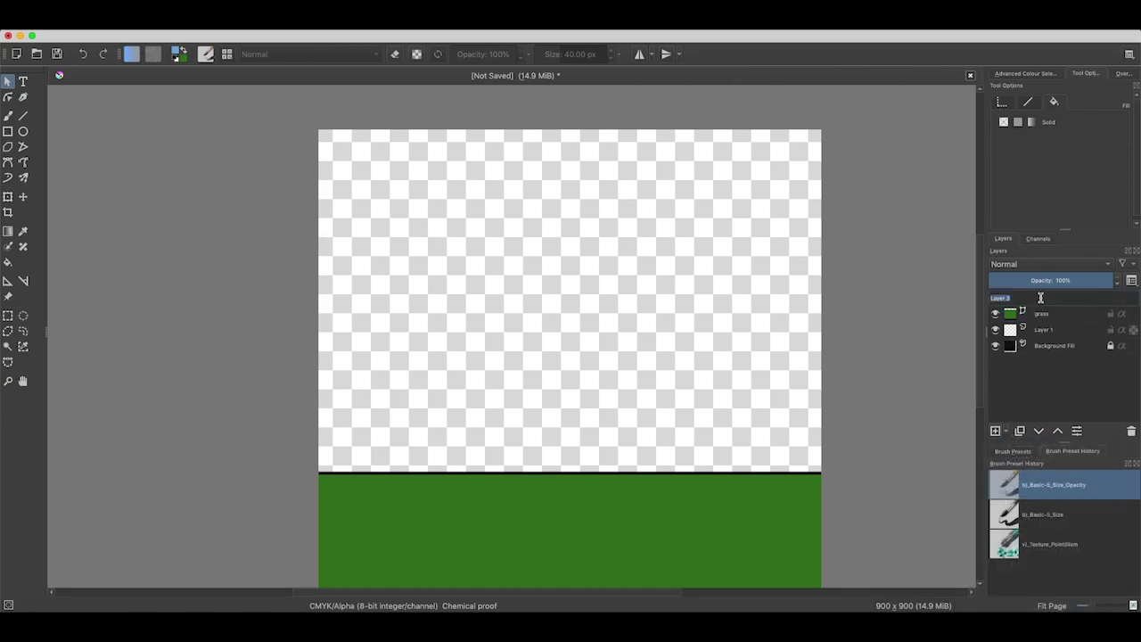
{"action": "type", "text": "sky"}
{"action": "key", "text": "Return"}
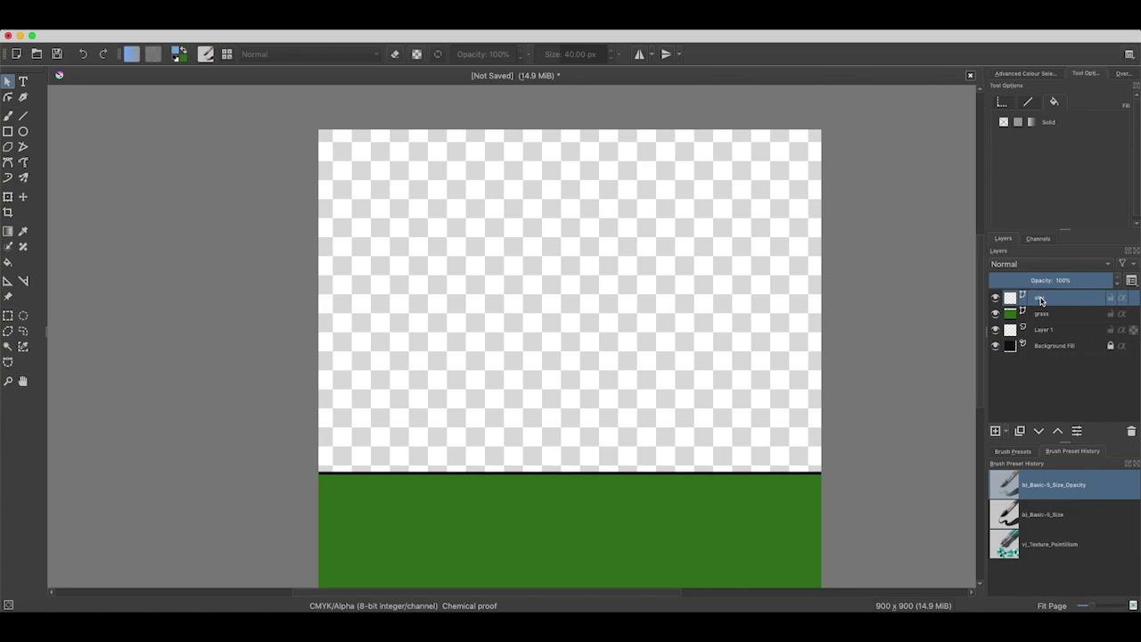
{"action": "left_click", "coordinate": [7, 131]}
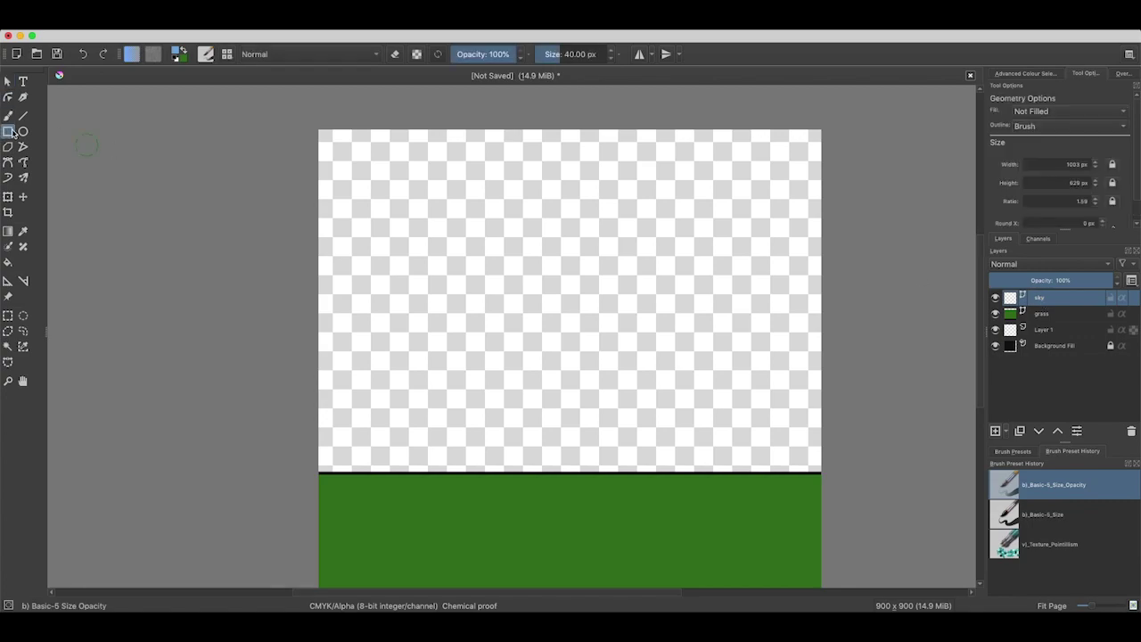
{"action": "mouse_move", "coordinate": [310, 123]}
{"action": "left_mouse_down"}
{"action": "mouse_move", "coordinate": [550, 308]}
{"action": "mouse_move", "coordinate": [843, 469]}
{"action": "left_mouse_up"}
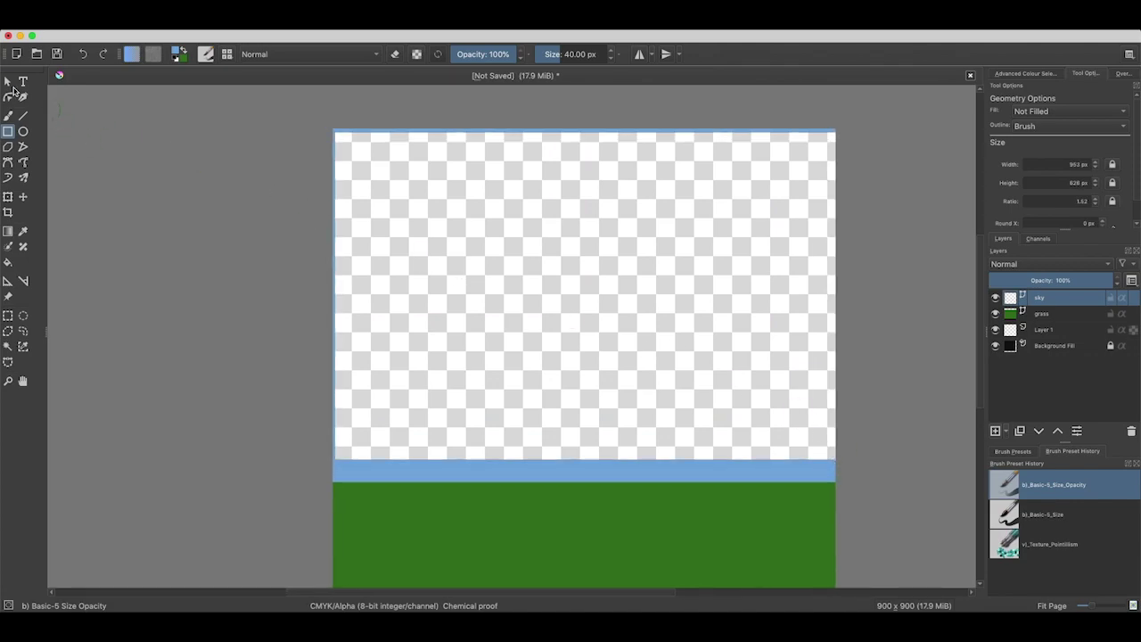
Give the sky rectangle a black outline with 5 px thickness.
{"action": "left_click", "coordinate": [7, 82]}
{"action": "left_click", "coordinate": [445, 467]}
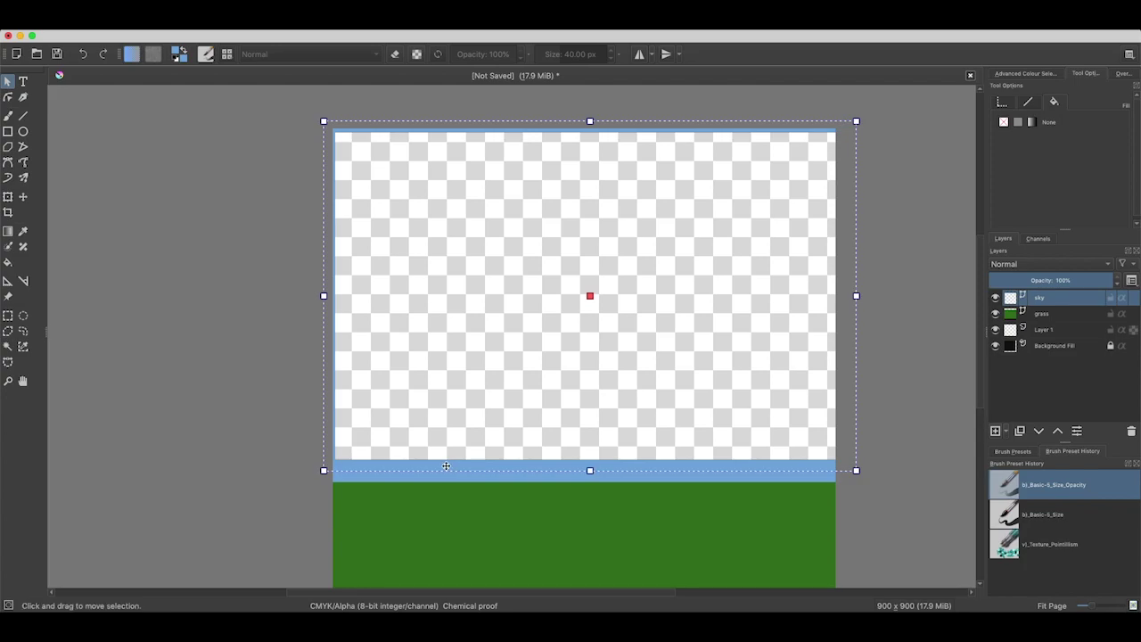
{"action": "left_click", "coordinate": [1028, 100]}
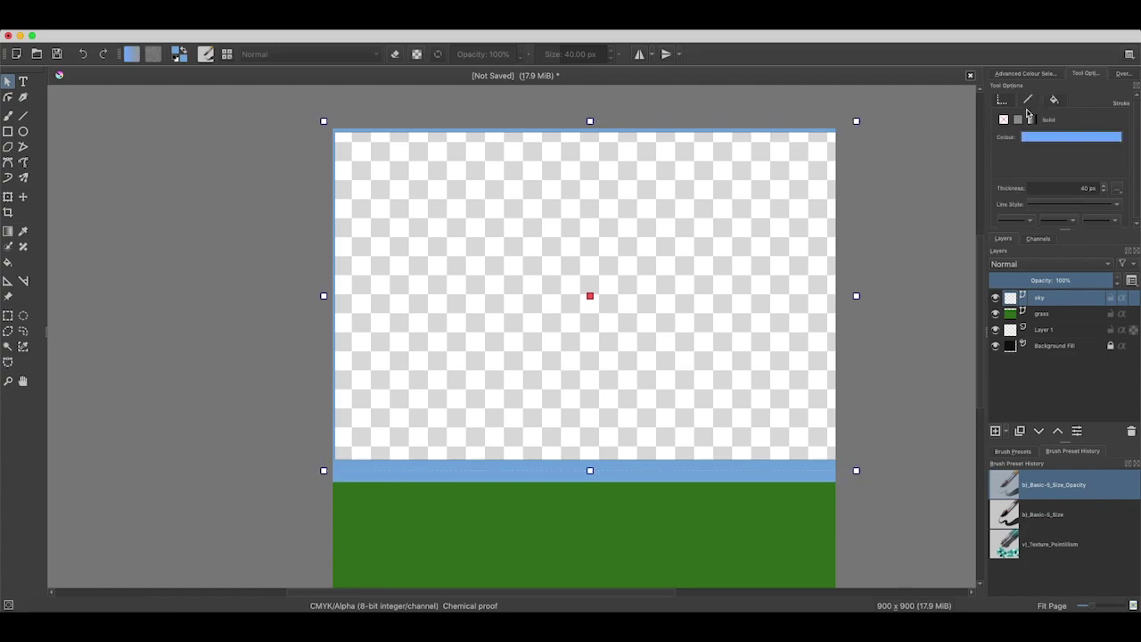
{"action": "left_click", "coordinate": [1036, 138]}
{"action": "left_click", "coordinate": [1119, 182]}
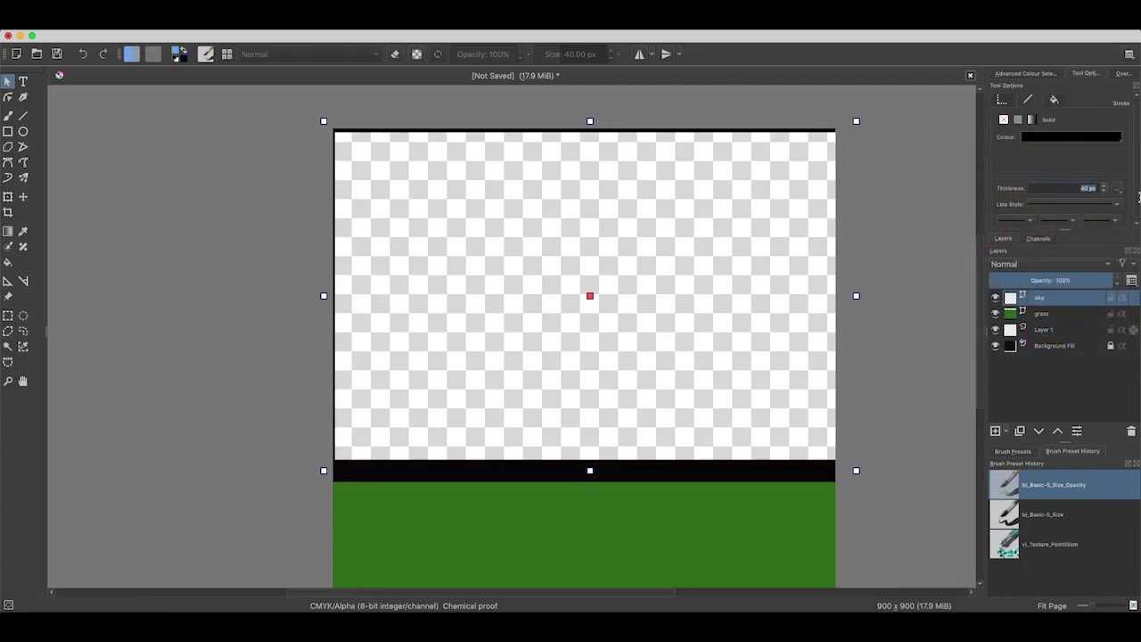
{"action": "type", "text": "5"}
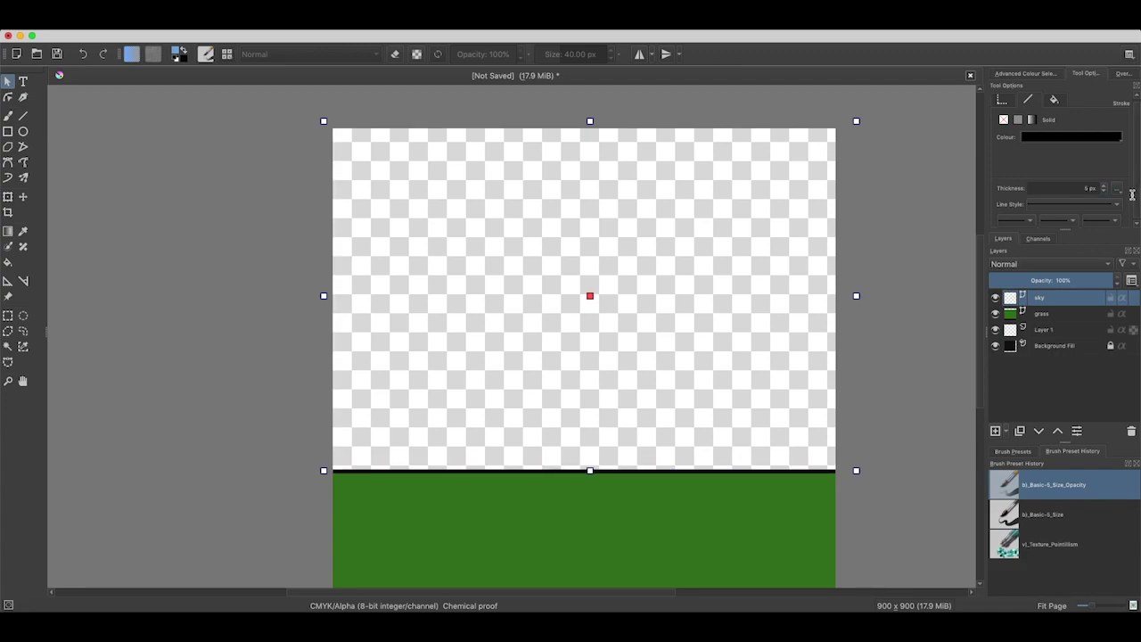
Fill the sky rectangle with solid blue.
{"action": "left_click", "coordinate": [1055, 100]}
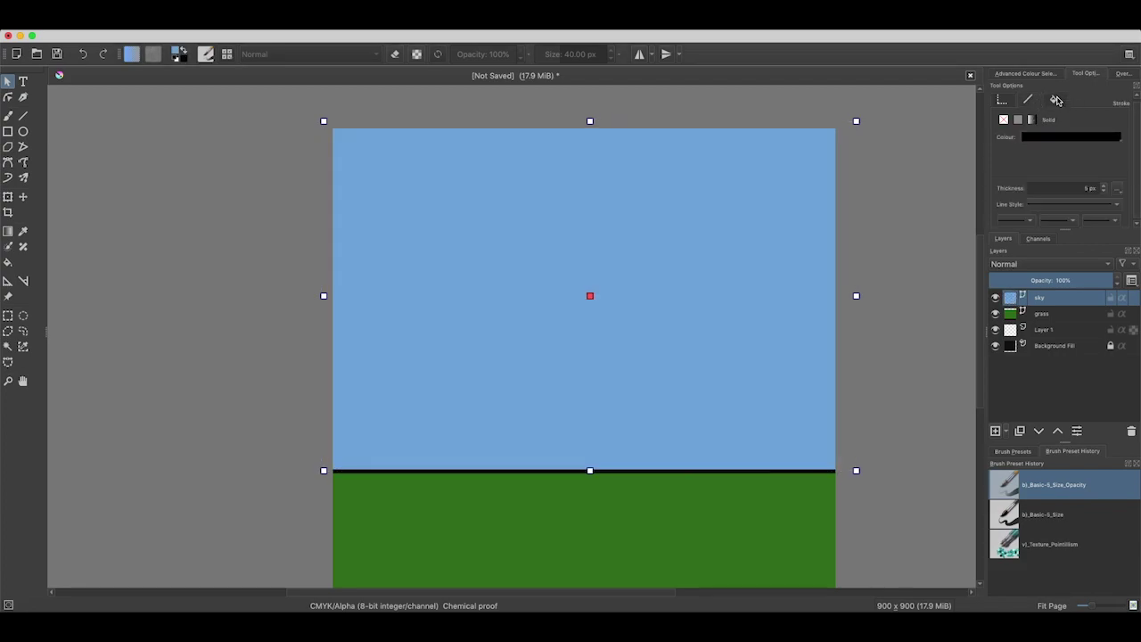
{"action": "left_click", "coordinate": [1056, 99]}
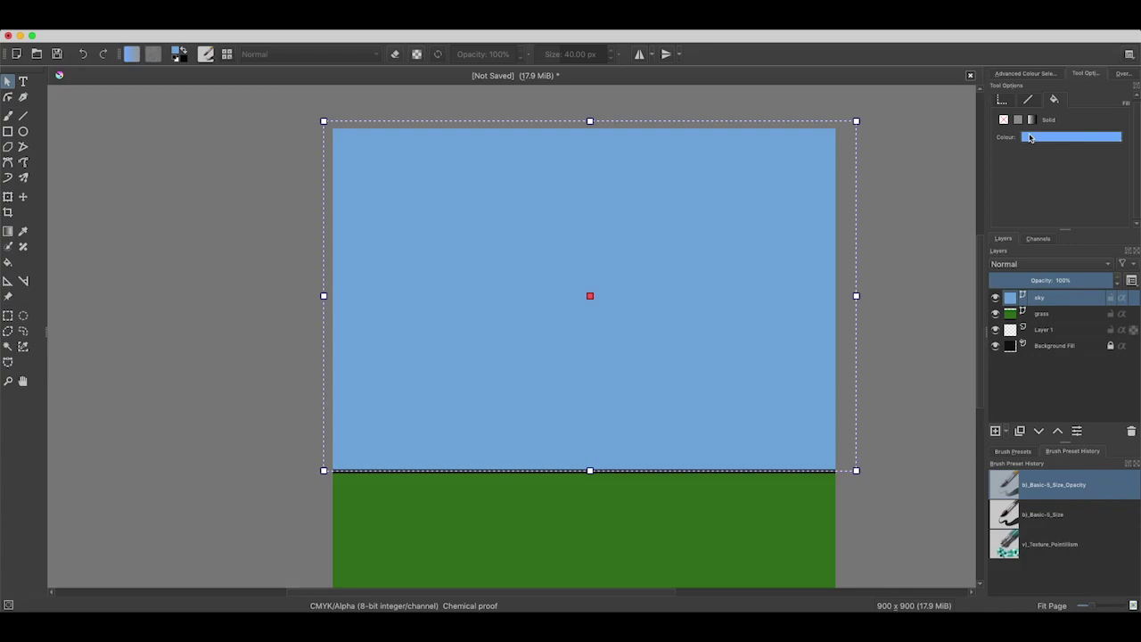
{"action": "left_click", "coordinate": [1034, 138]}
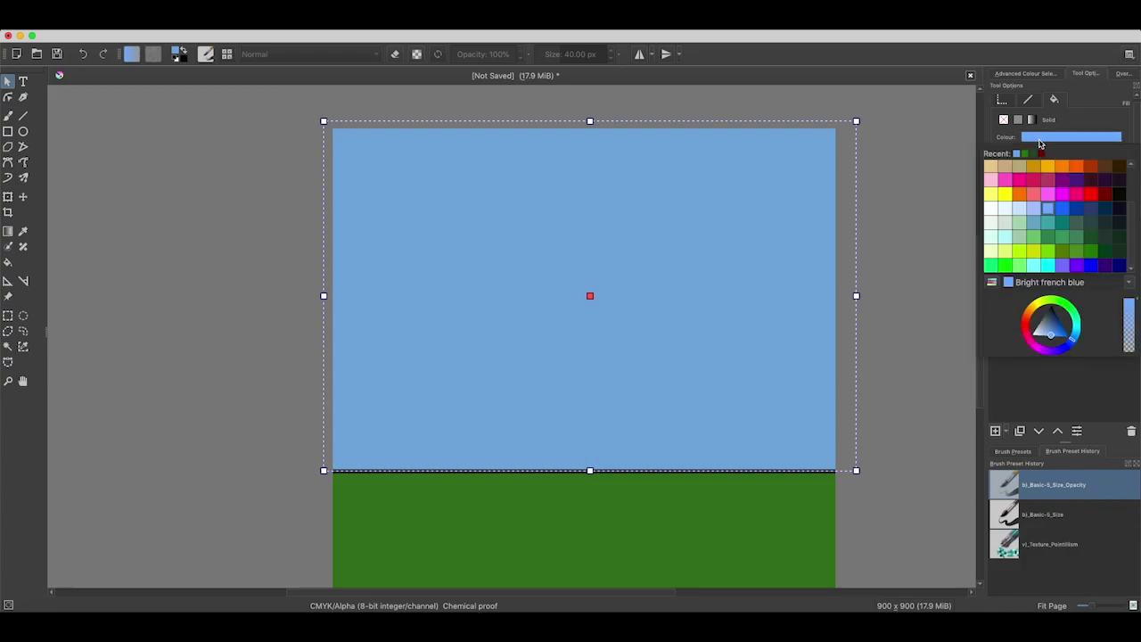
{"action": "left_click", "coordinate": [1047, 210]}
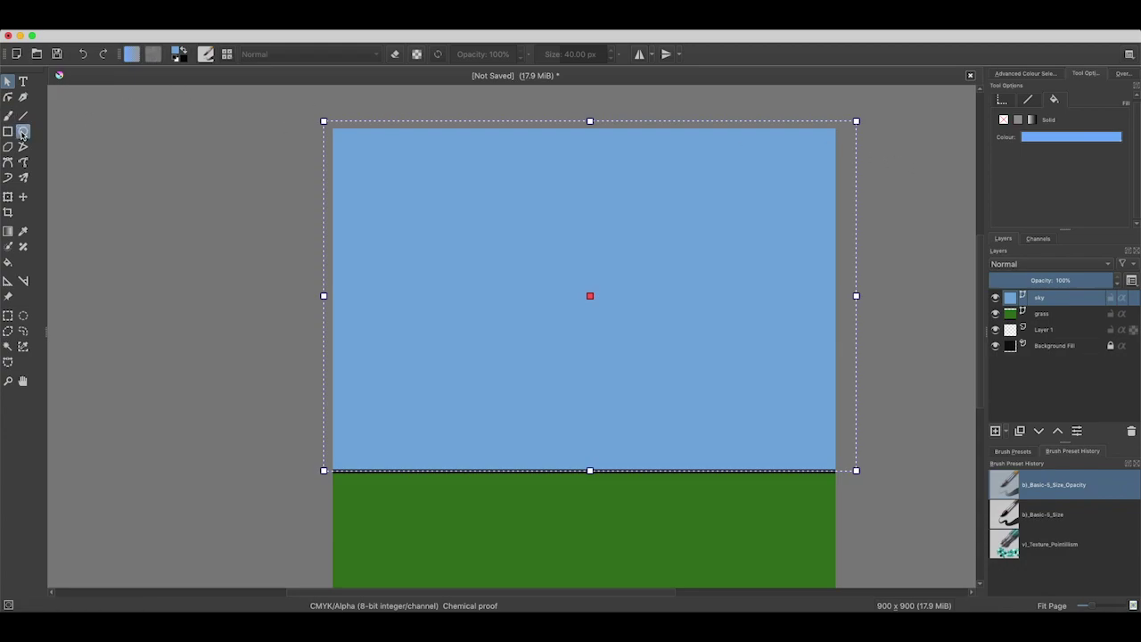
{"action": "left_click", "coordinate": [23, 132]}
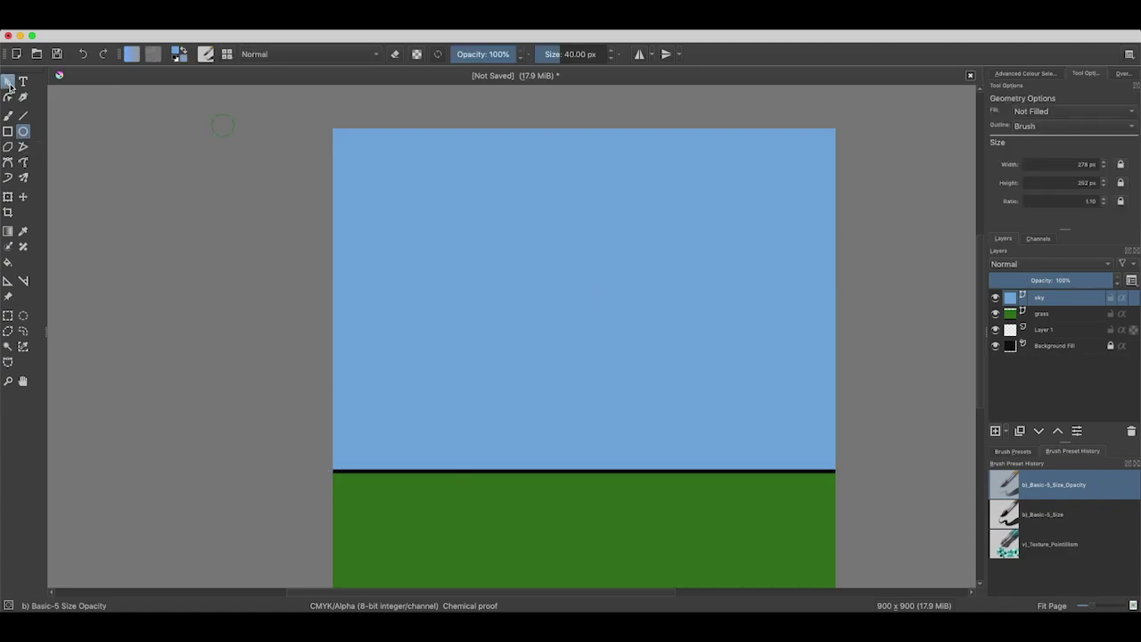
{"action": "left_click", "coordinate": [7, 81]}
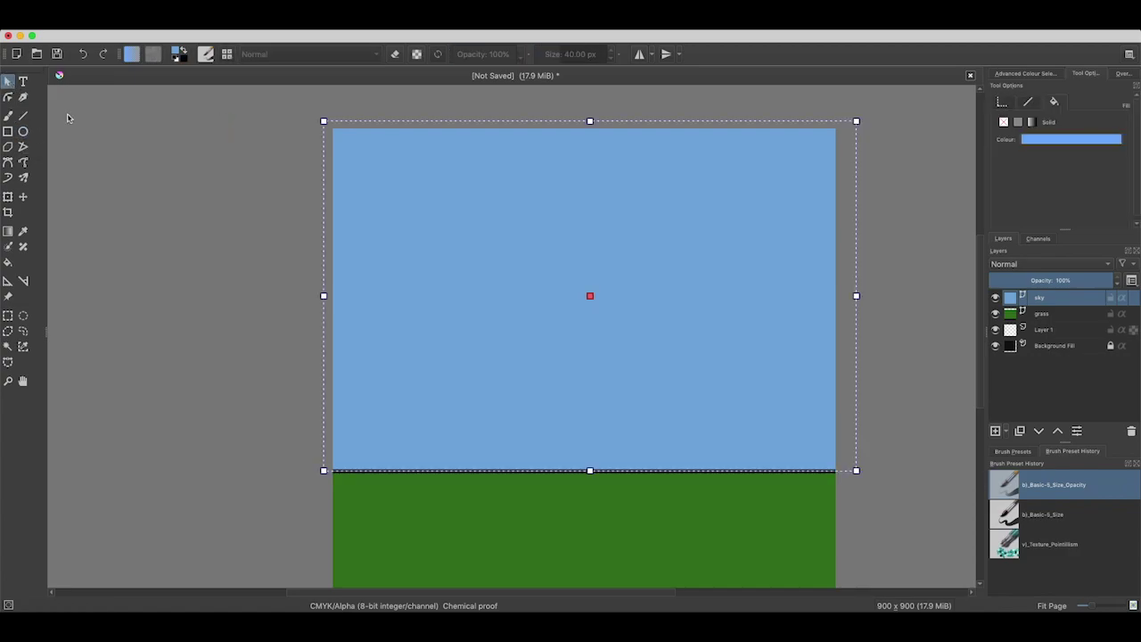
{"action": "left_click", "coordinate": [1006, 432]}
Add a new layer at the top of the stack and name it sun.
{"action": "left_click", "coordinate": [1025, 444]}
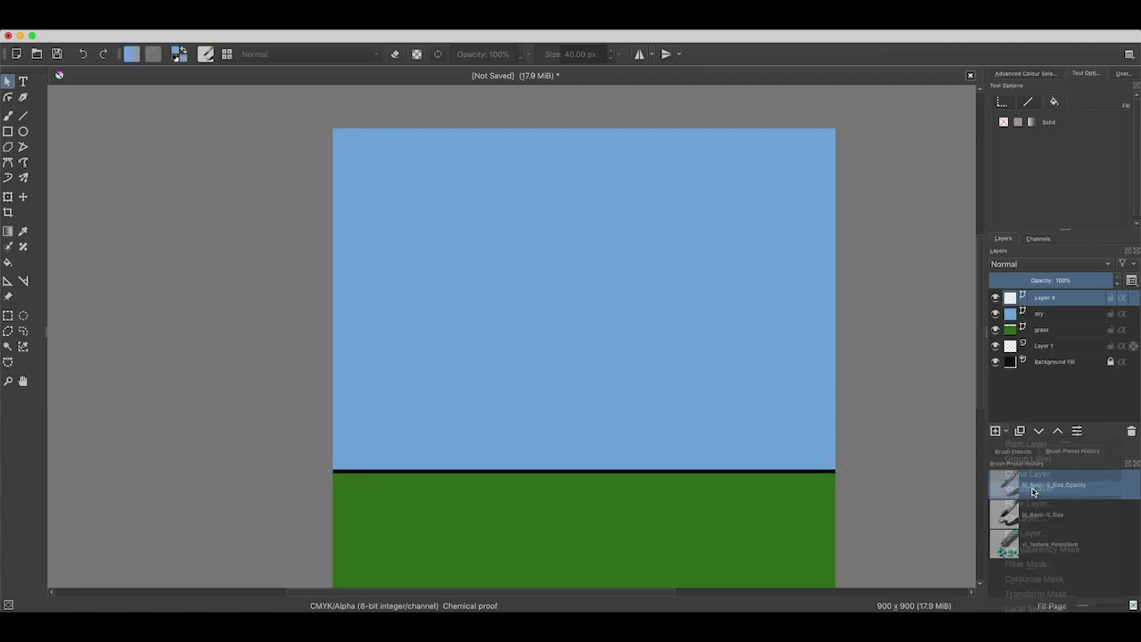
{"action": "double_click", "coordinate": [1054, 299]}
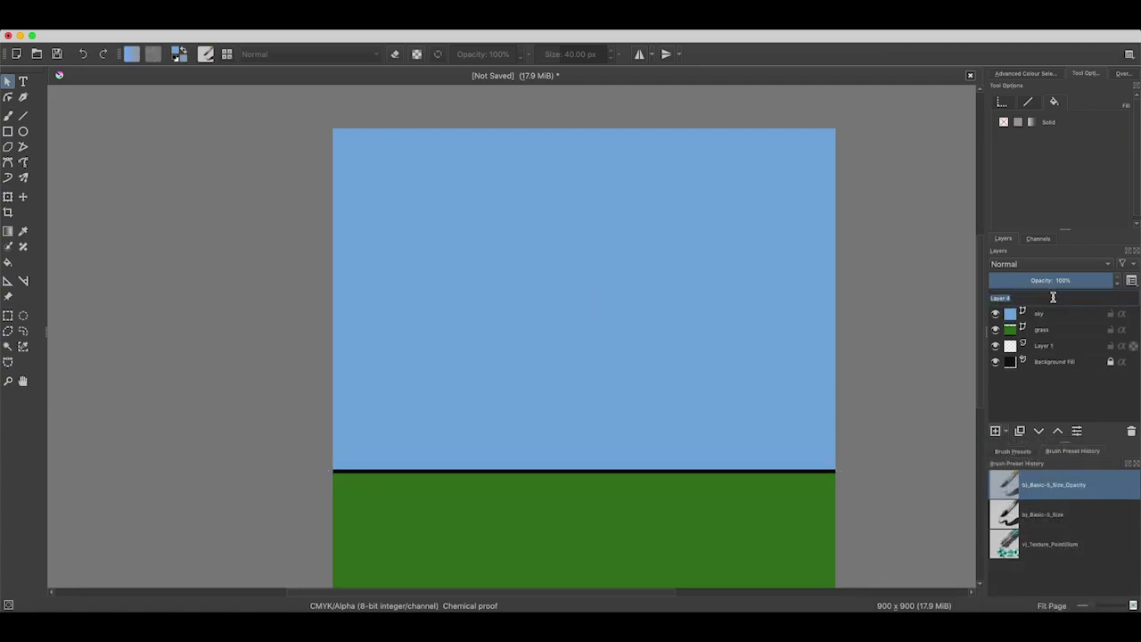
{"action": "type", "text": "sun"}
{"action": "key", "text": "Return"}
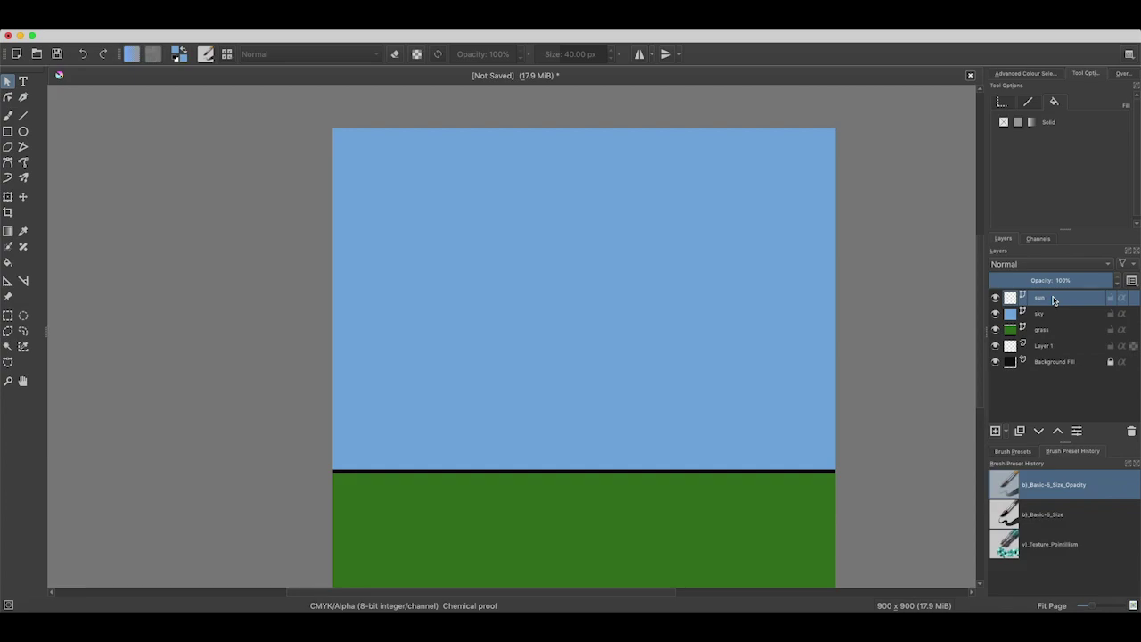
Draw a circle in the top-left corner of the sky.
{"action": "left_click", "coordinate": [23, 131]}
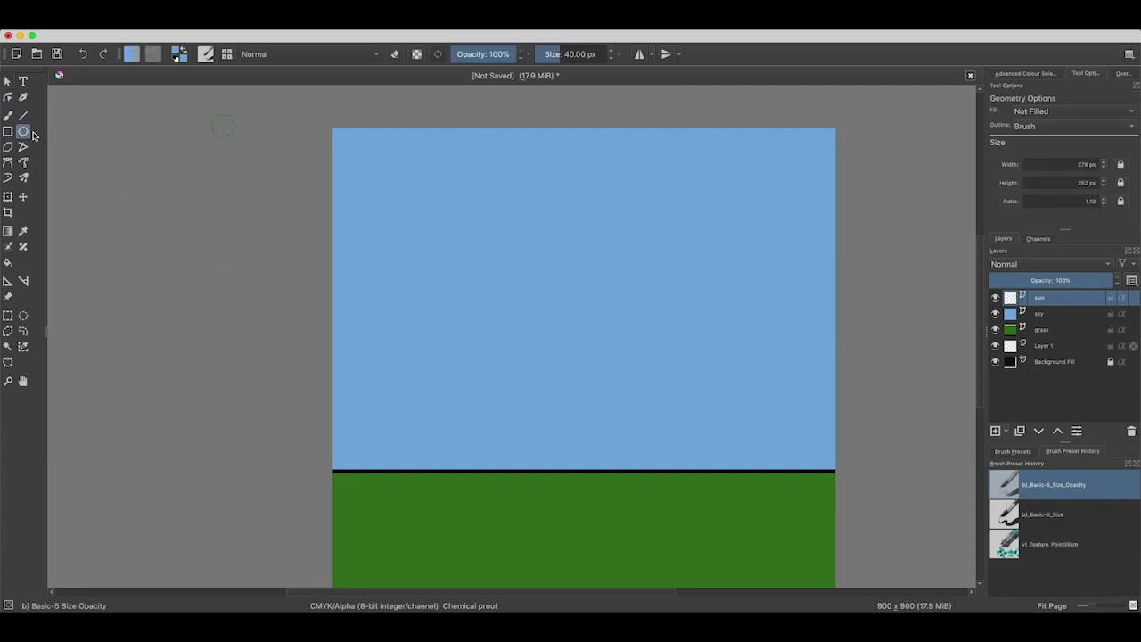
{"action": "left_click_drag", "start_coordinate": [333, 129], "coordinate": [497, 296]}
{"action": "left_click", "coordinate": [5, 81]}
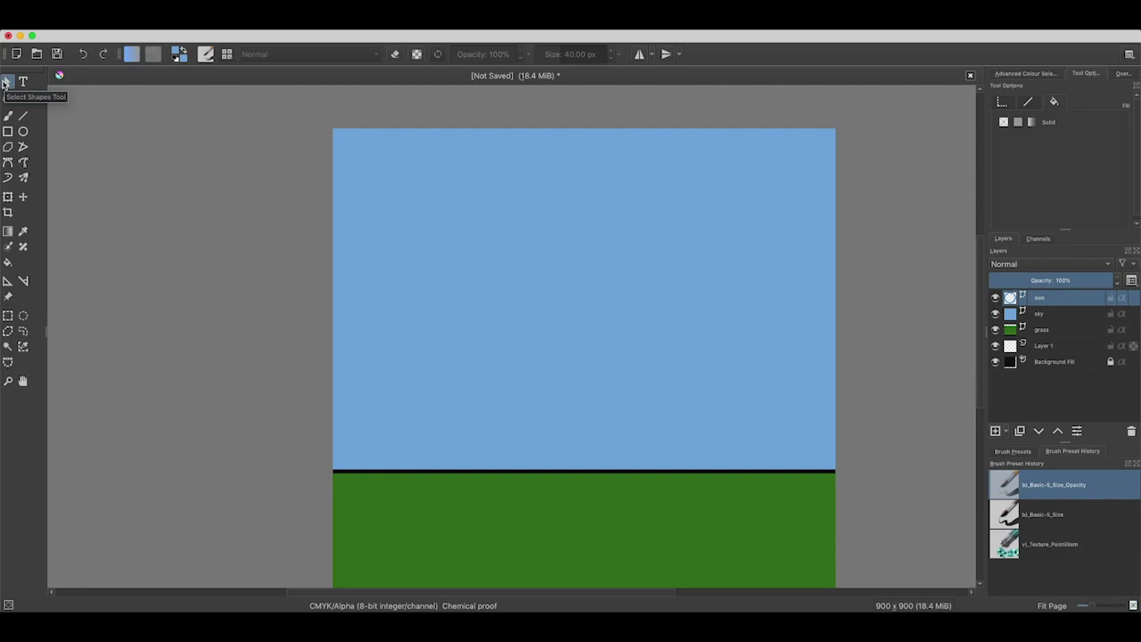
Fill the sun circle with solid orange.
{"action": "left_click", "coordinate": [6, 82]}
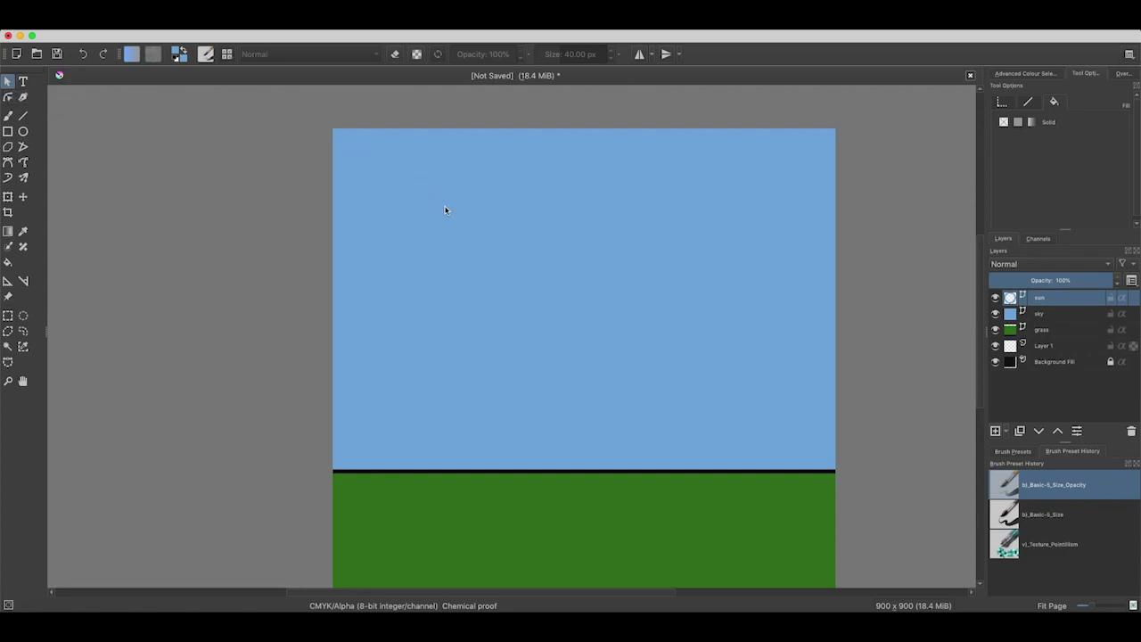
{"action": "scroll", "coordinate": [382, 195], "scroll_direction": "up", "scroll_amount": 2}
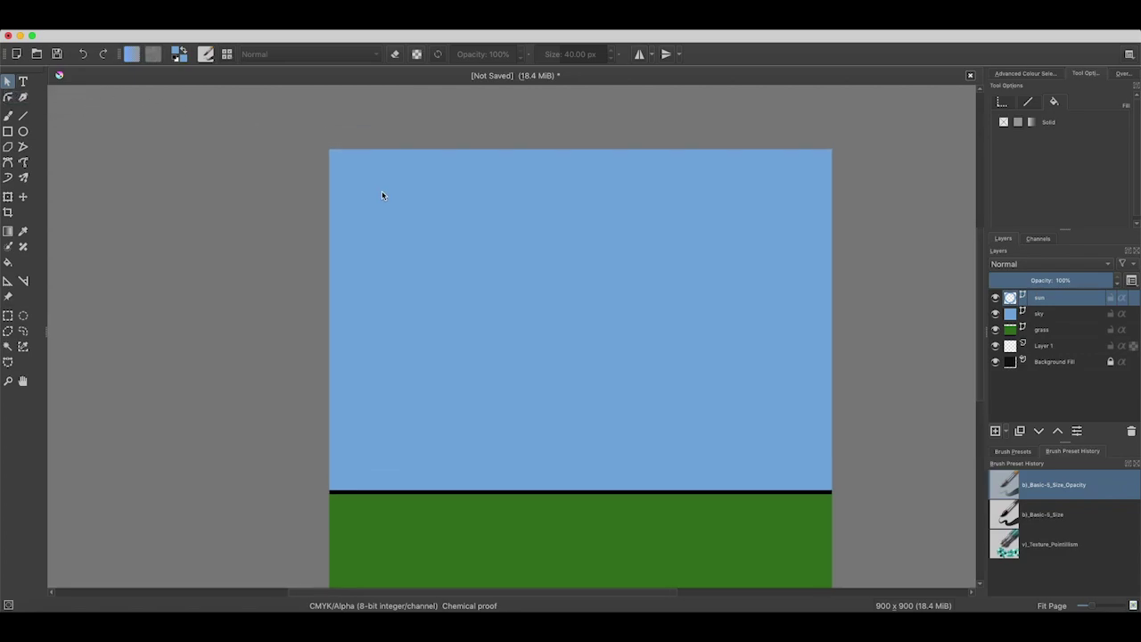
{"action": "left_click", "coordinate": [406, 223]}
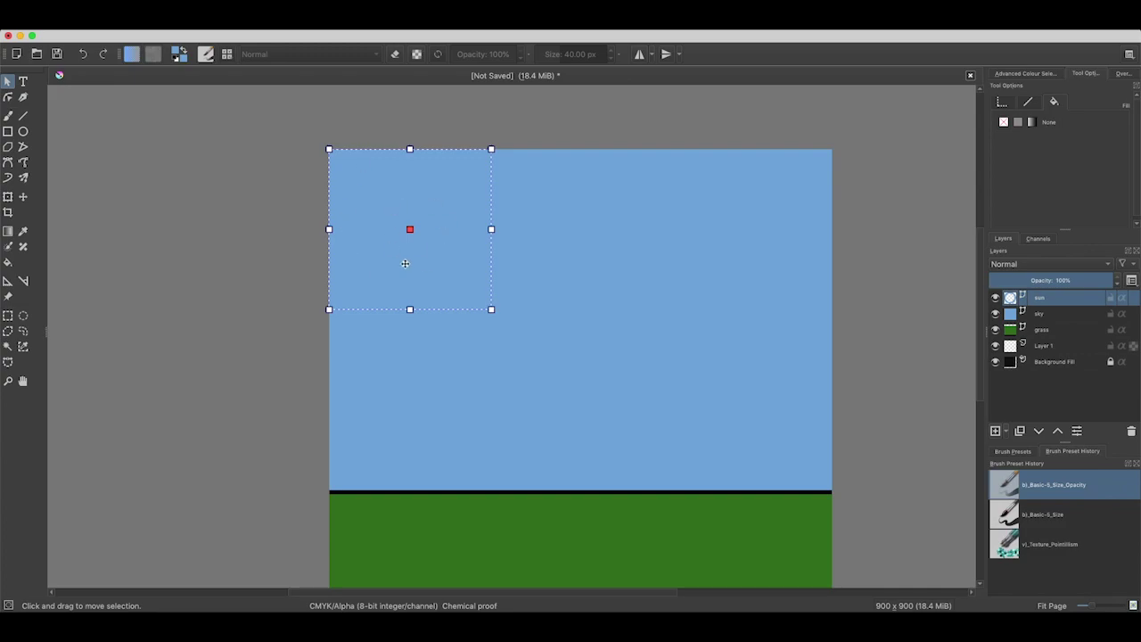
{"action": "left_click", "coordinate": [1018, 123]}
{"action": "left_click", "coordinate": [1032, 139]}
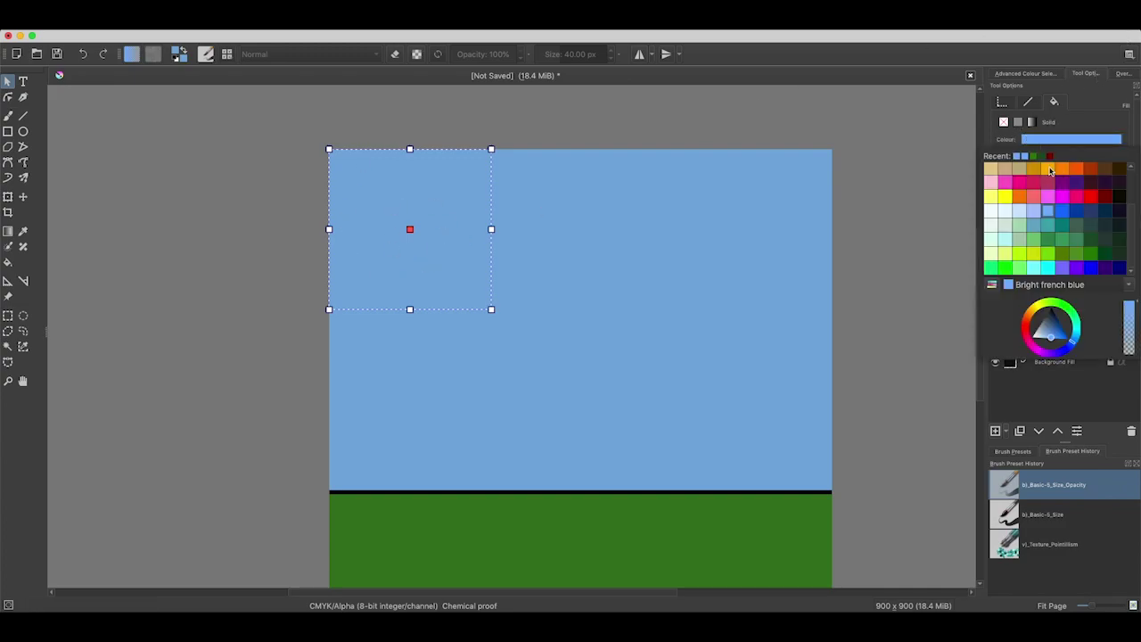
{"action": "left_click", "coordinate": [1049, 170]}
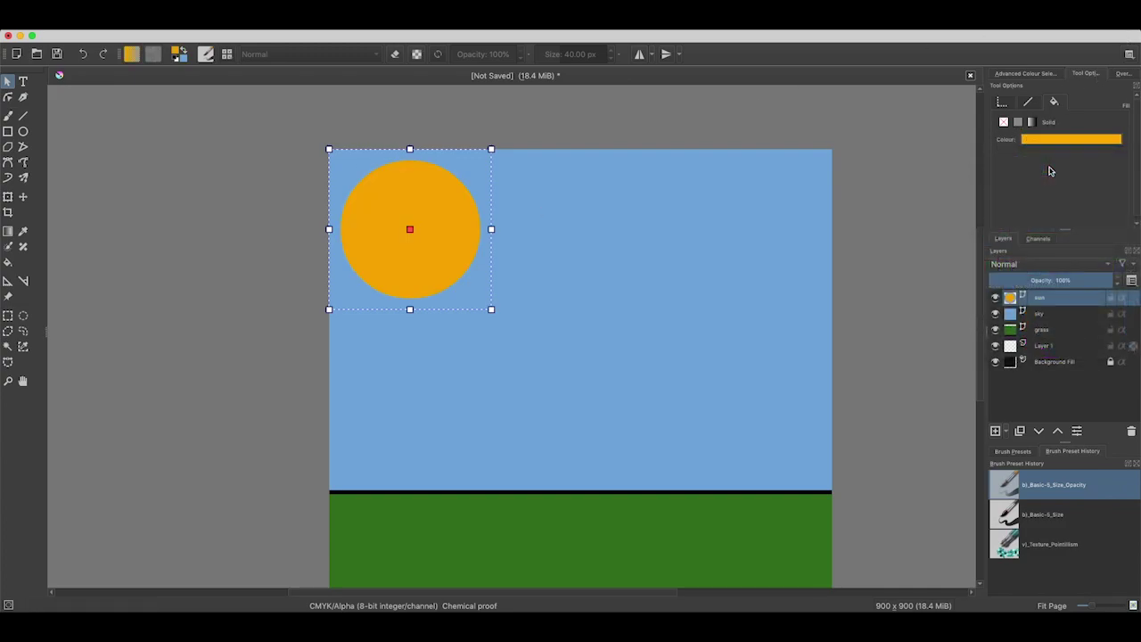
Remove the sun's outline and move it up-left, partly off the canvas corner.
{"action": "left_click", "coordinate": [1032, 103]}
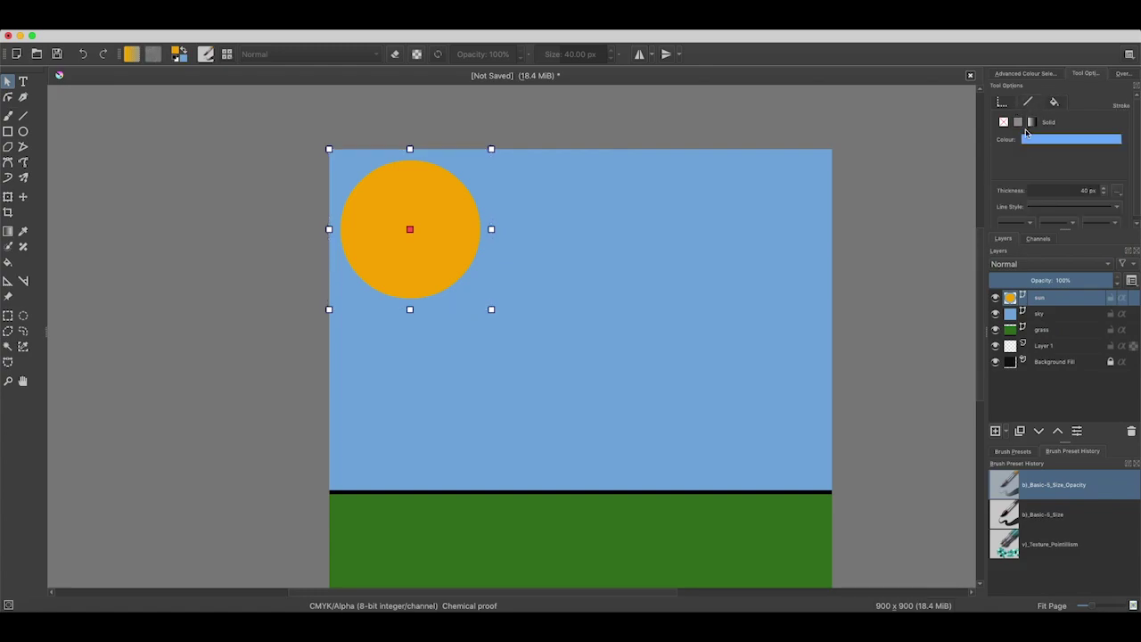
{"action": "left_click", "coordinate": [1037, 140]}
{"action": "left_click", "coordinate": [1119, 184]}
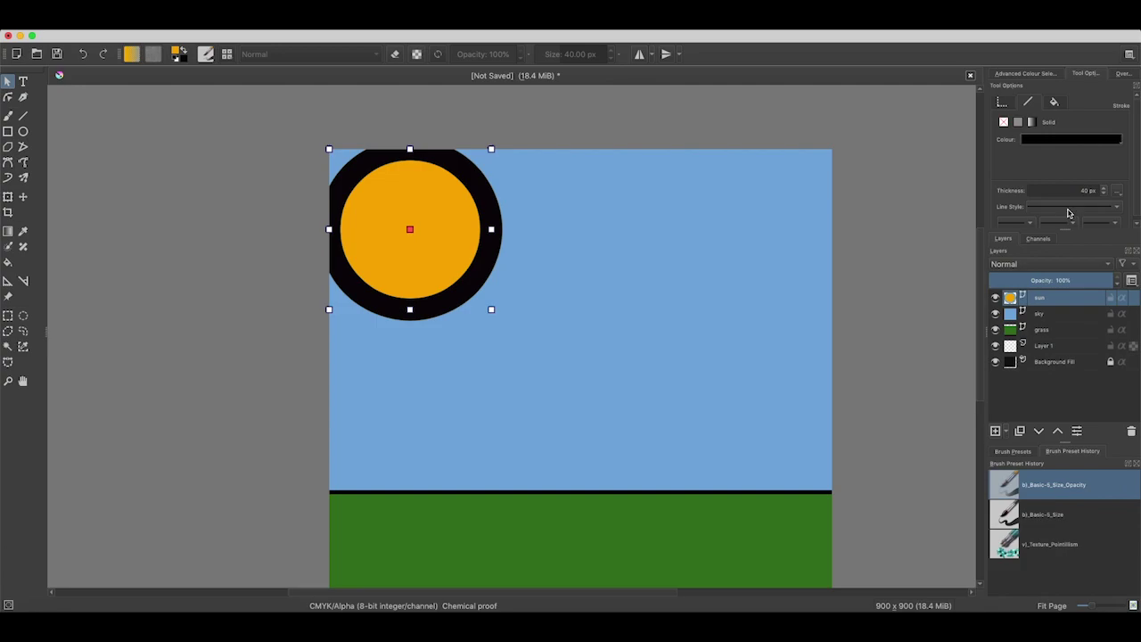
{"action": "left_click_drag", "start_coordinate": [1072, 194], "coordinate": [1137, 198]}
{"action": "type", "text": "4"}
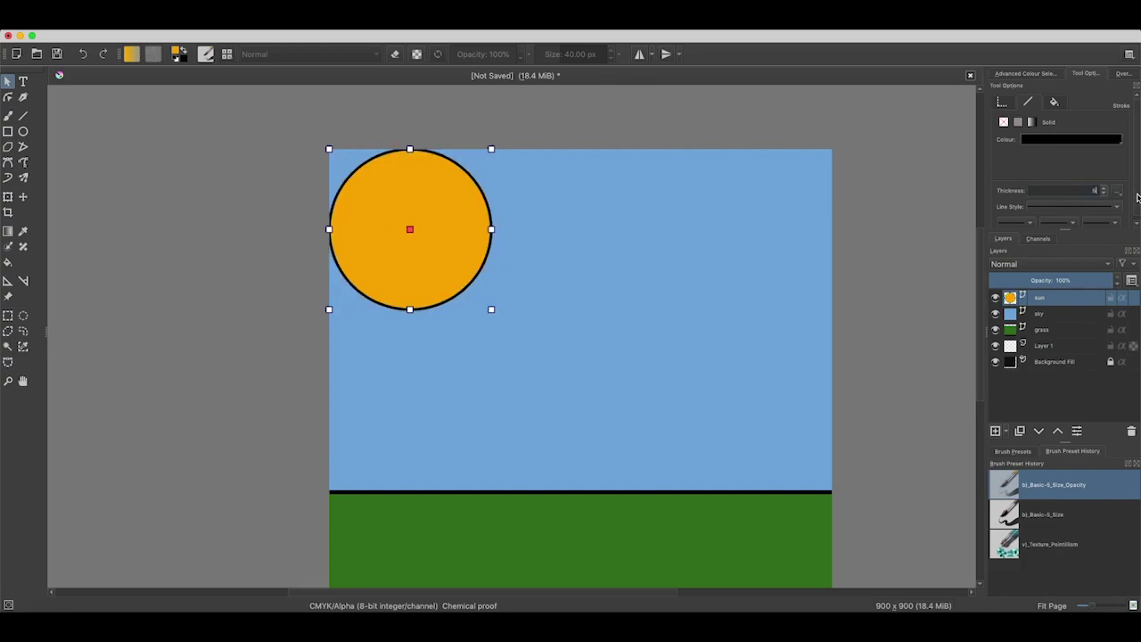
{"action": "key", "text": "Return"}
{"action": "left_click", "coordinate": [1030, 141]}
{"action": "left_click", "coordinate": [1003, 122]}
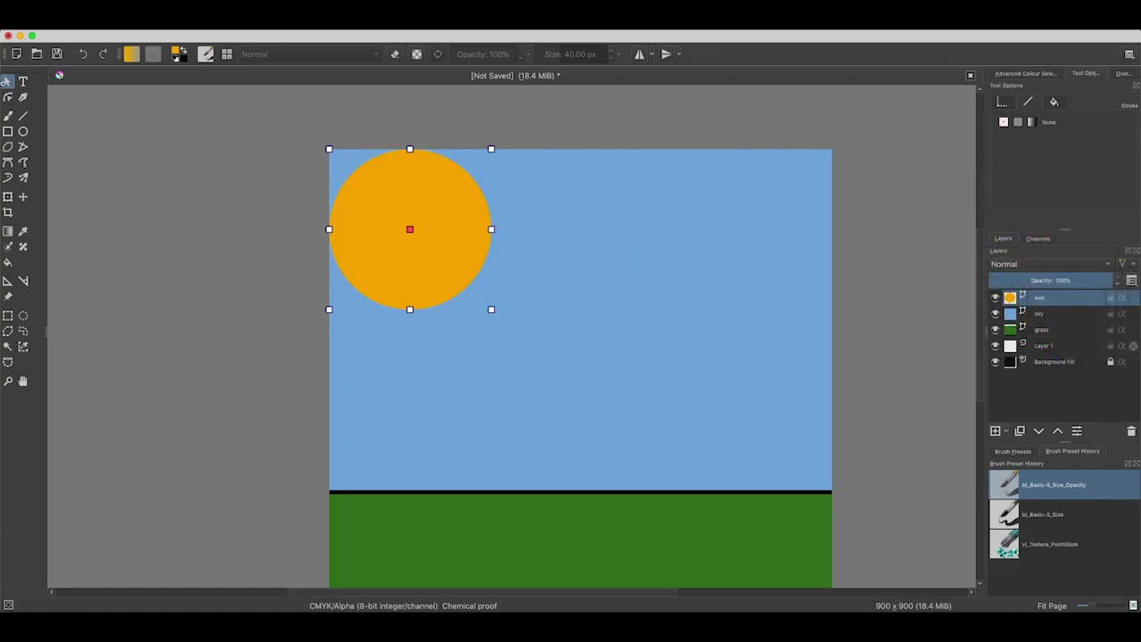
{"action": "left_click_drag", "start_coordinate": [437, 218], "coordinate": [405, 181]}
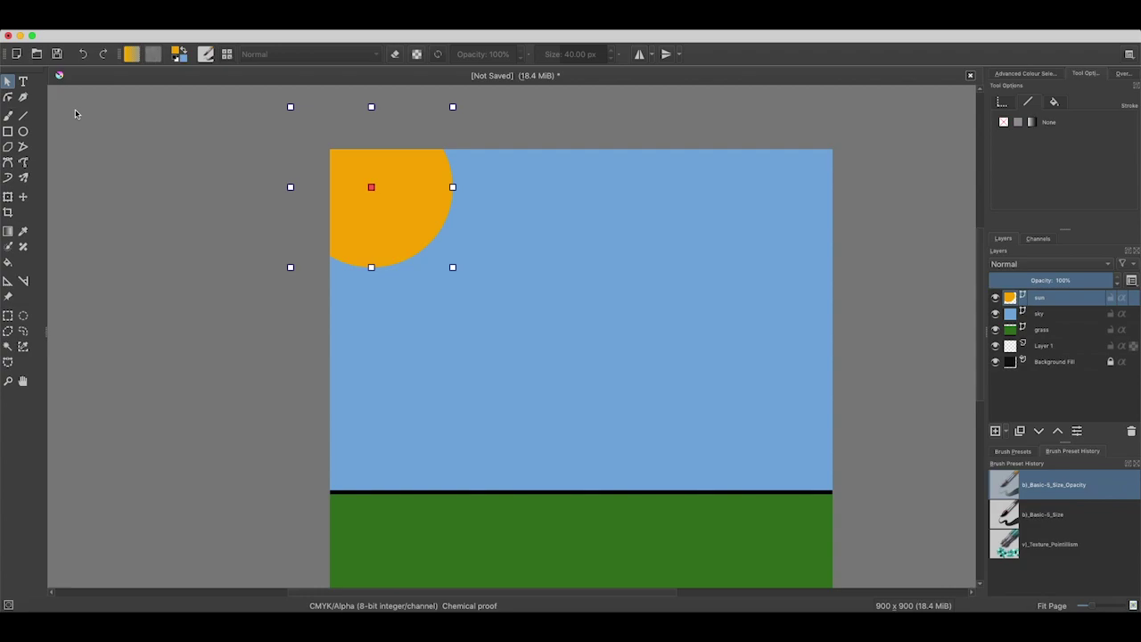
Draw a small circle in the middle of the sky and select it.
{"action": "left_click", "coordinate": [23, 131]}
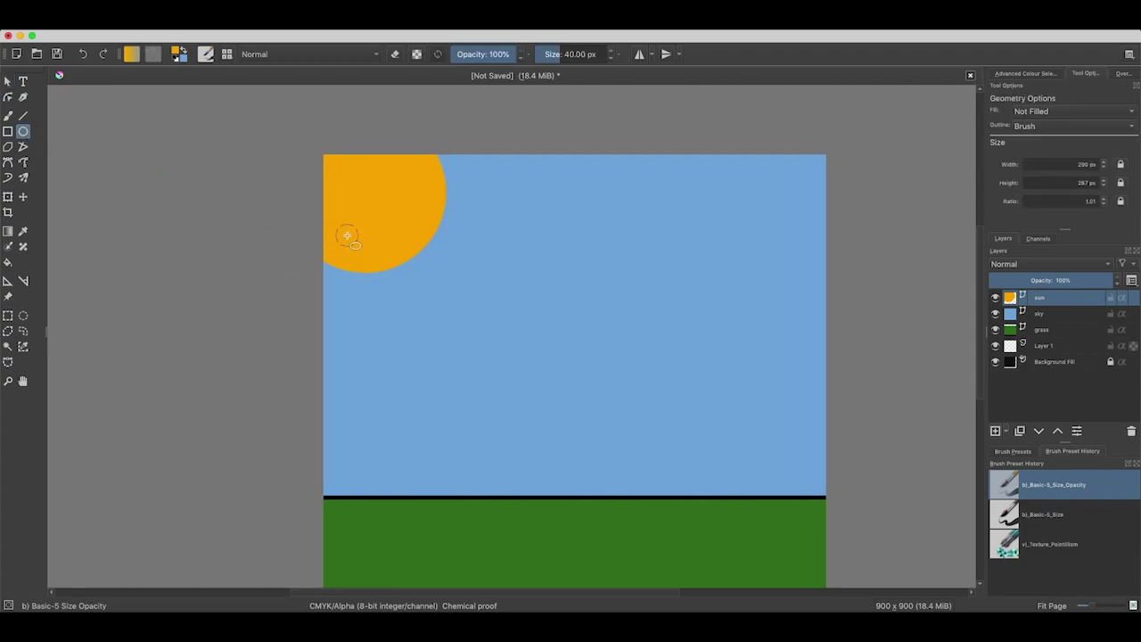
{"action": "left_click_drag", "start_coordinate": [570, 247], "coordinate": [601, 278]}
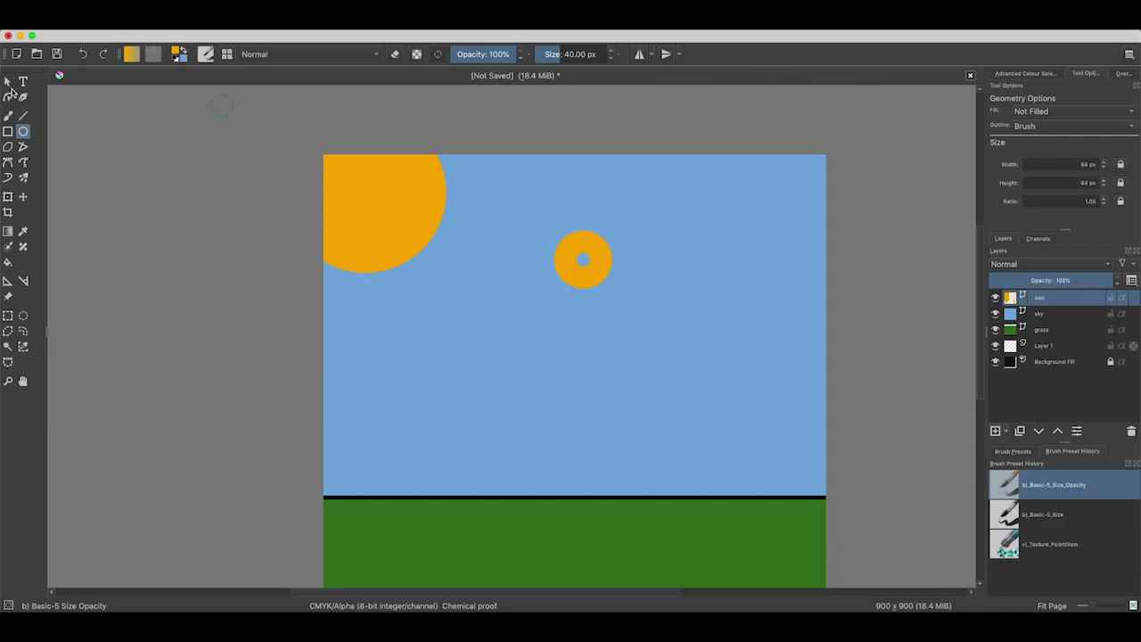
{"action": "left_click", "coordinate": [7, 81]}
{"action": "left_click", "coordinate": [592, 236]}
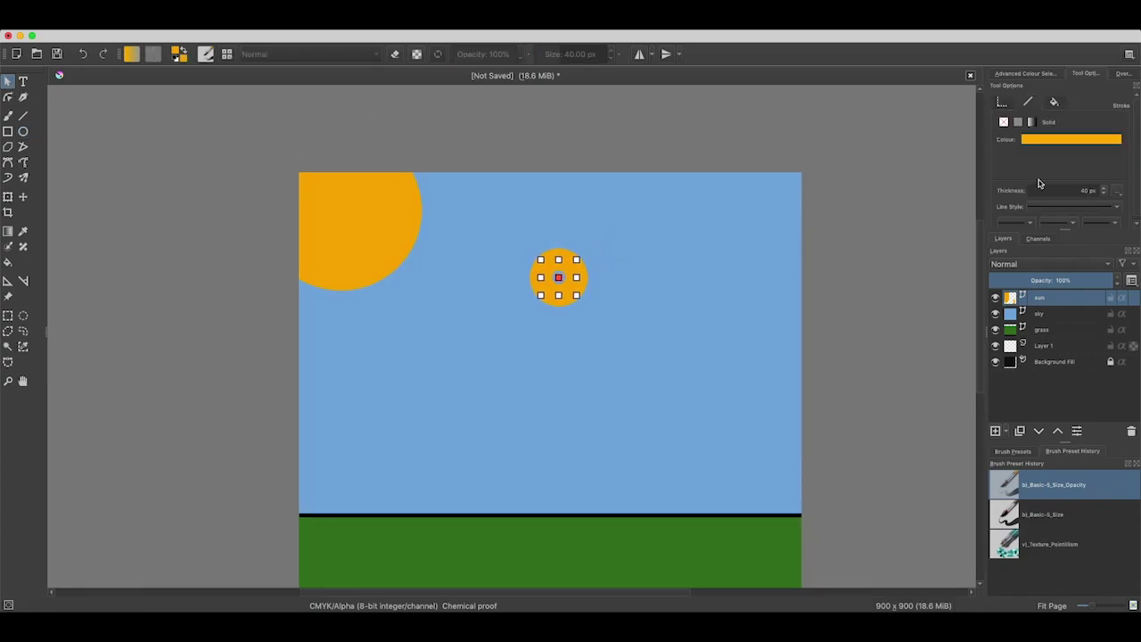
Give the small circle a black outline 5 px thick.
{"action": "left_click", "coordinate": [1027, 138]}
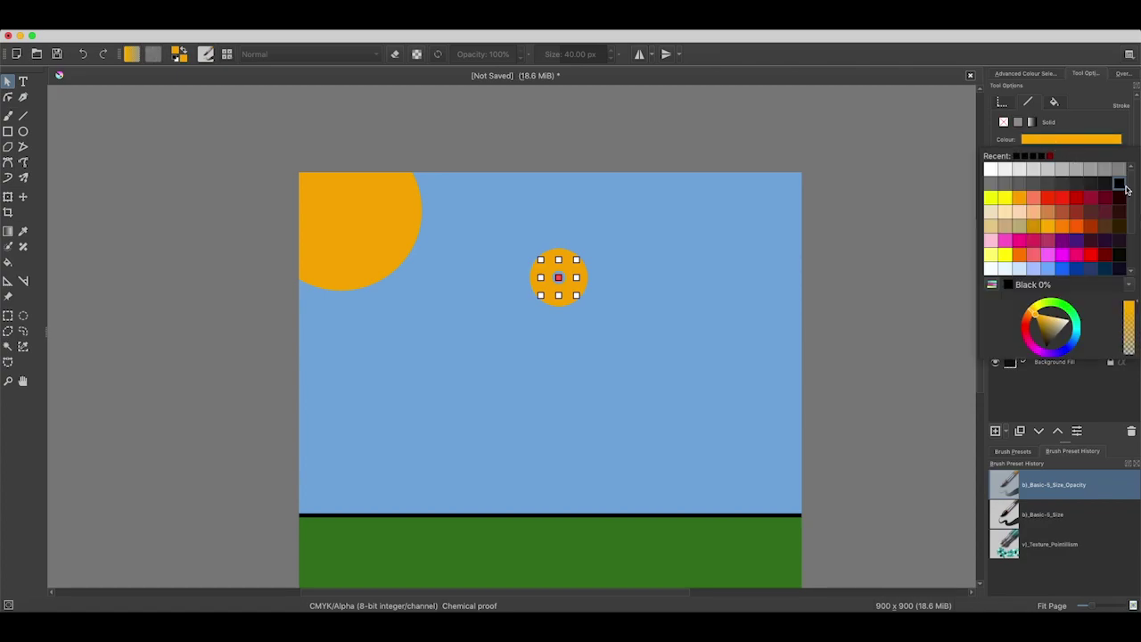
{"action": "left_click", "coordinate": [1118, 189]}
{"action": "left_click", "coordinate": [1063, 196]}
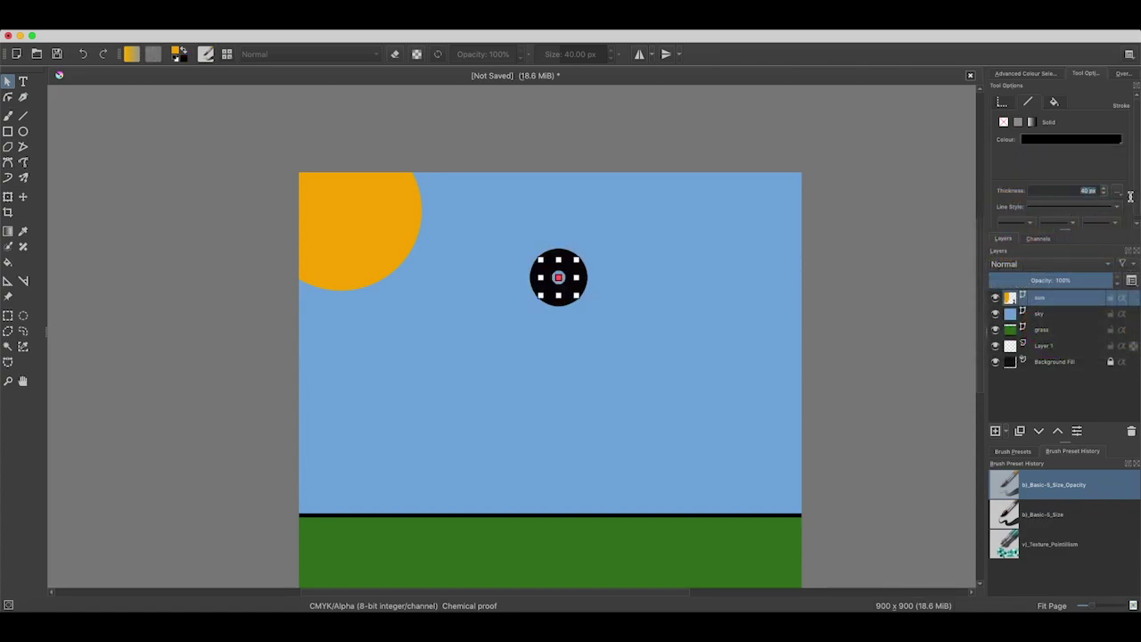
{"action": "type", "text": "5"}
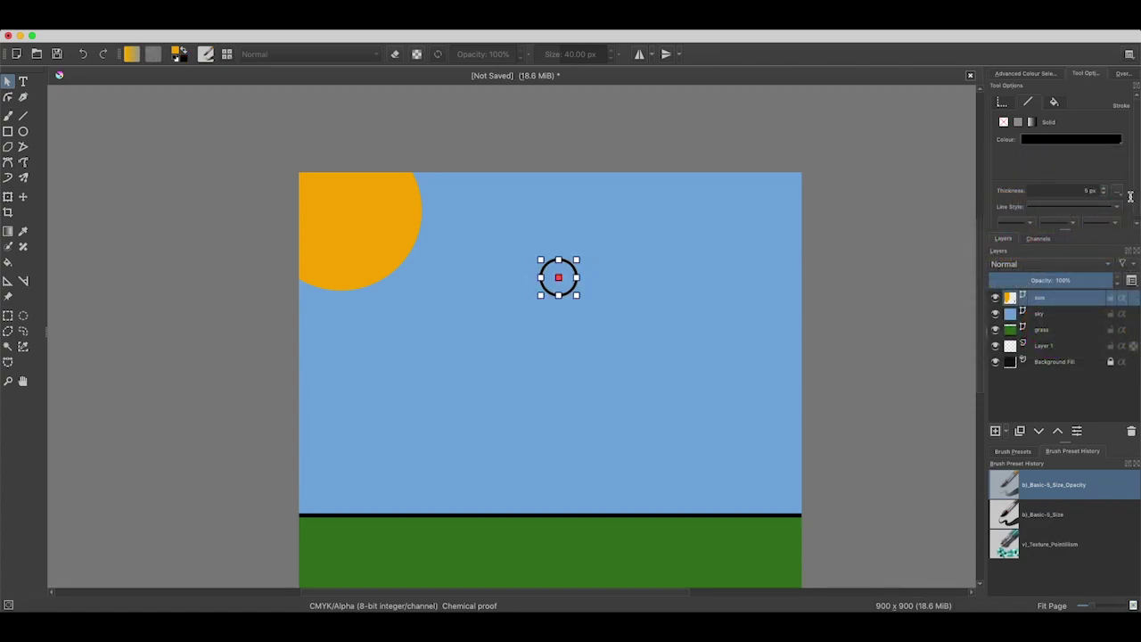
Fill the small circle with solid white.
{"action": "left_click", "coordinate": [1055, 101]}
{"action": "left_click", "coordinate": [1017, 122]}
{"action": "left_click", "coordinate": [1039, 139]}
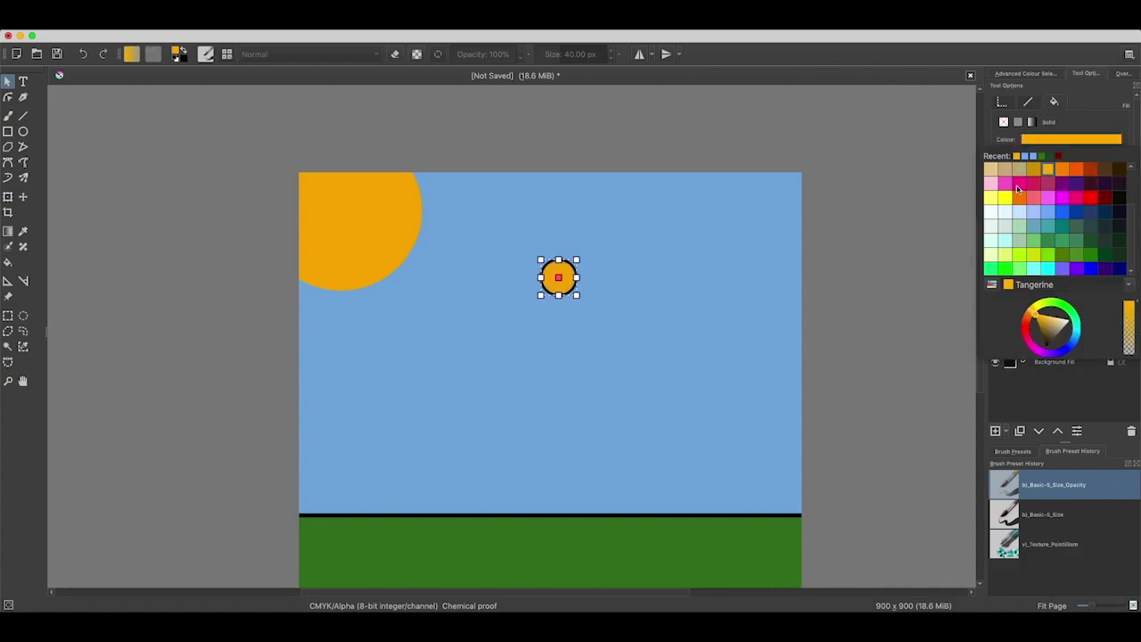
{"action": "scroll", "coordinate": [1019, 189], "scroll_direction": "up", "scroll_amount": 3}
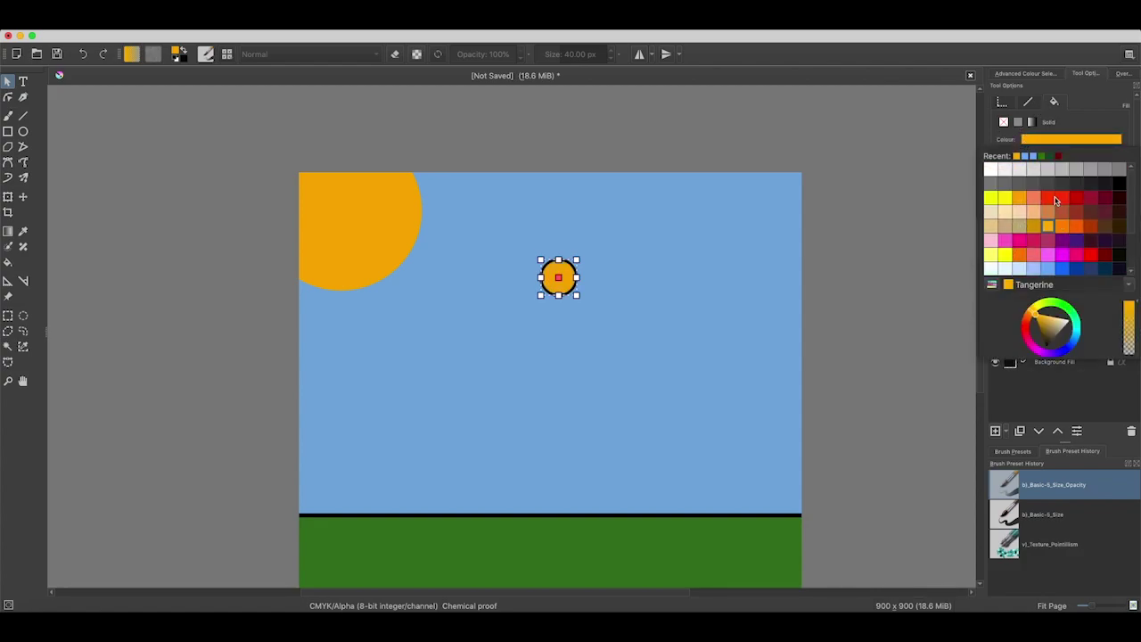
{"action": "left_click", "coordinate": [990, 170]}
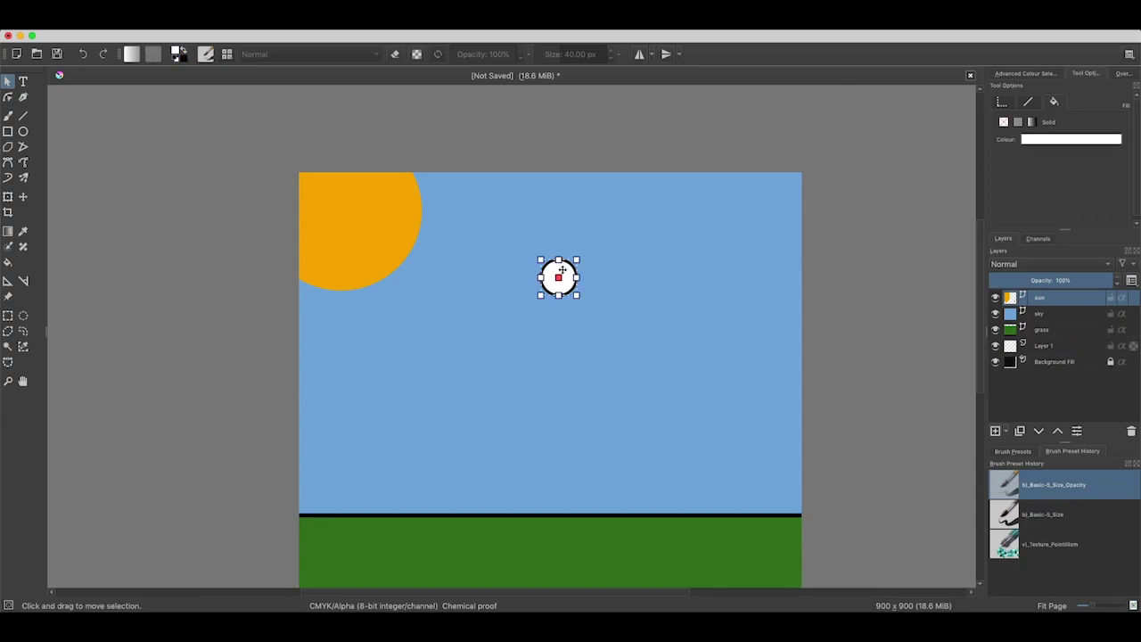
Copy the white outlined circle and paste two copies, moving the first right so it overlaps the original.
{"action": "key", "text": "super+c"}
{"action": "key", "text": "super+v"}
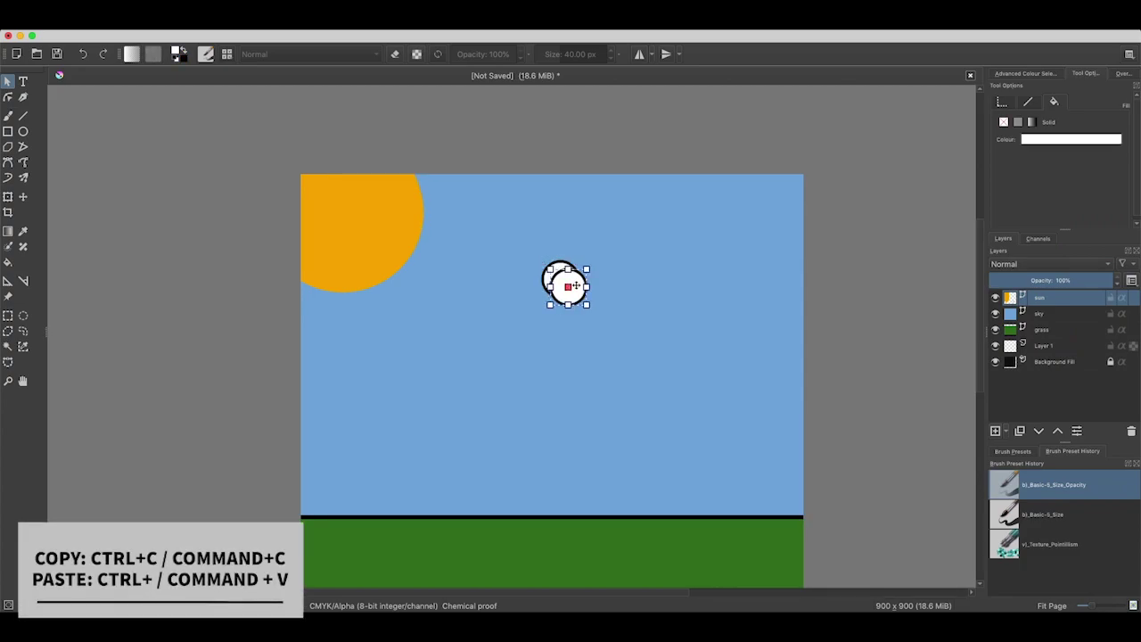
{"action": "left_click_drag", "start_coordinate": [561, 269], "coordinate": [621, 242]}
{"action": "key", "text": "super+v"}
{"action": "key", "text": "super+v"}
{"action": "key", "text": "super+v"}
{"action": "key", "text": "super+v"}
{"action": "key", "text": "super+v"}
{"action": "key", "text": "super+v"}
{"action": "key", "text": "super+v"}
{"action": "key", "text": "super+v"}
{"action": "key", "text": "super+v"}
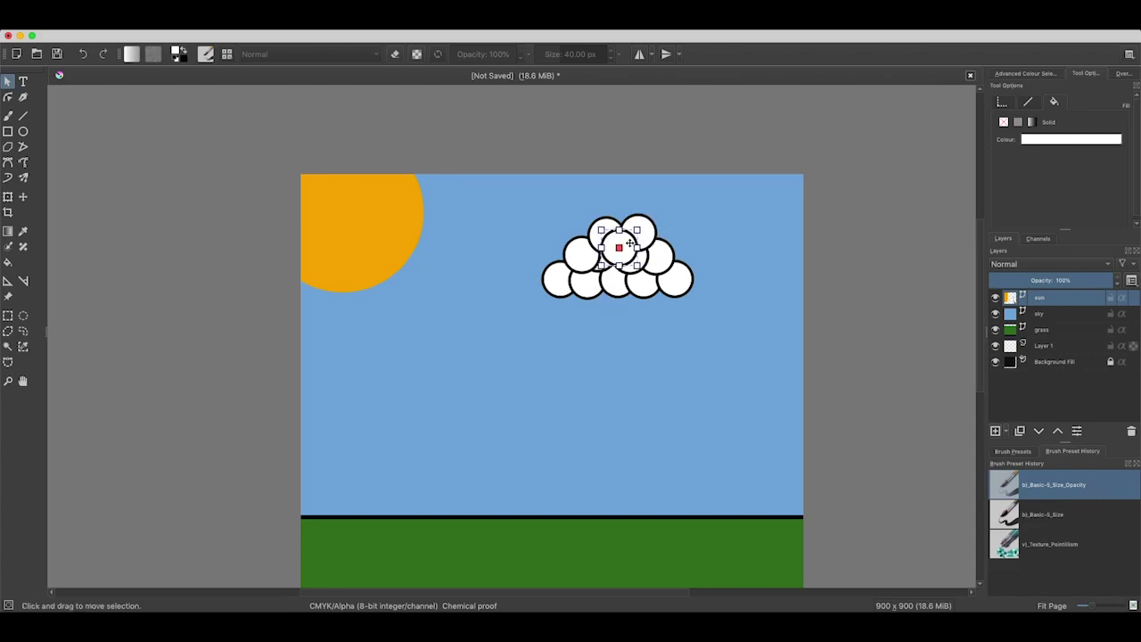
Set the selected cloud circle's stroke to None and nudge it slightly down.
{"action": "left_click", "coordinate": [1027, 102]}
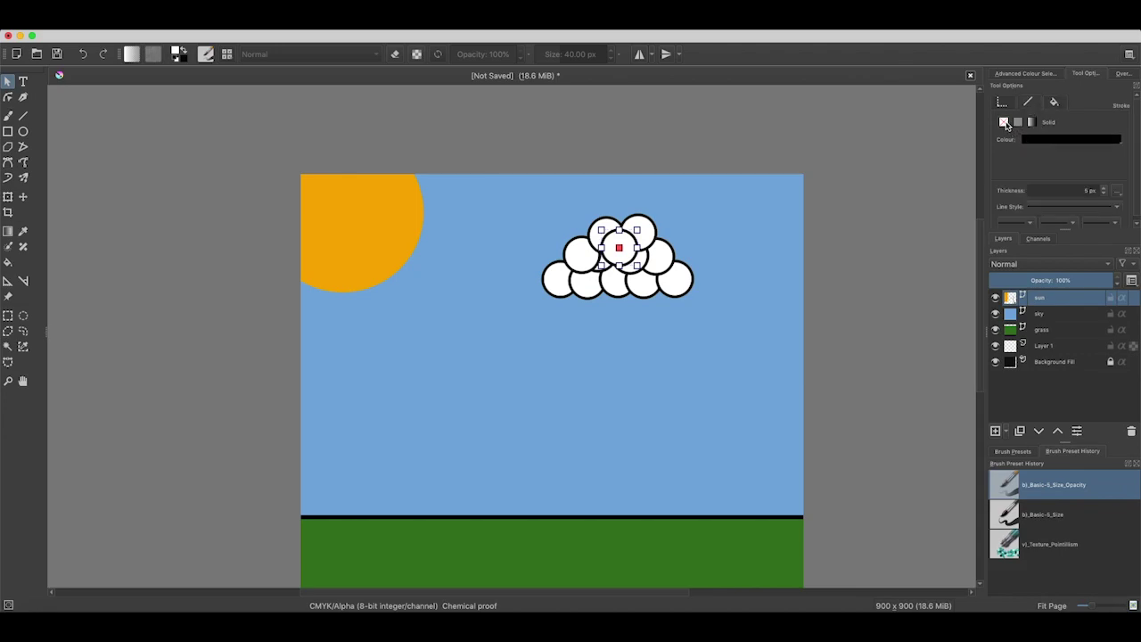
{"action": "left_click", "coordinate": [1004, 122]}
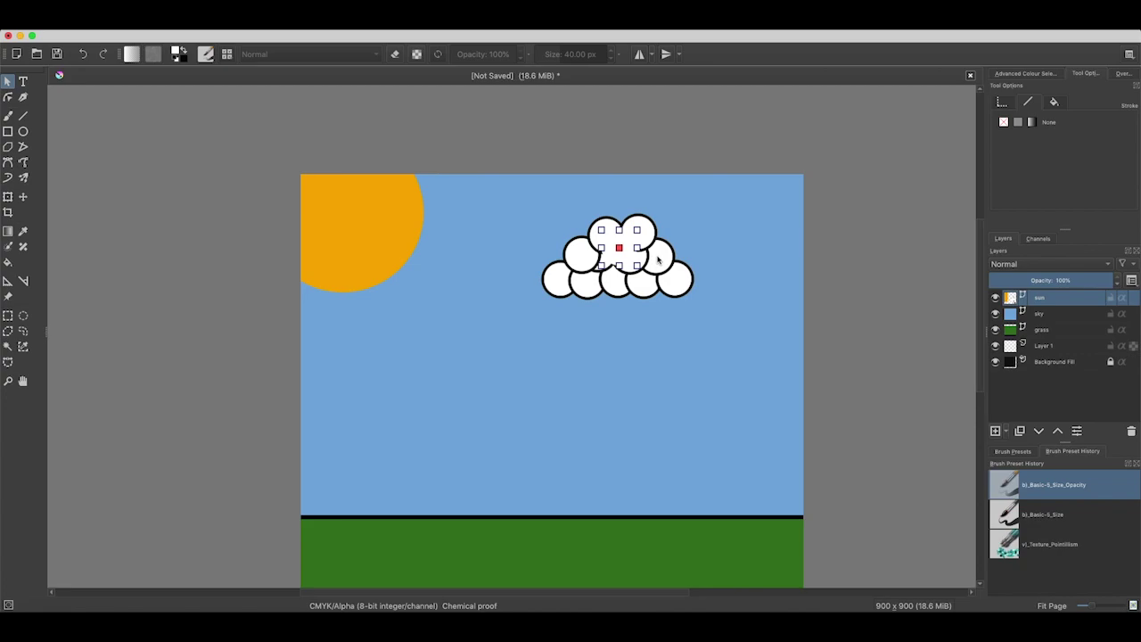
{"action": "mouse_move", "coordinate": [657, 261]}
{"action": "left_mouse_down"}
{"action": "mouse_move", "coordinate": [602, 253]}
{"action": "mouse_move", "coordinate": [583, 268]}
{"action": "mouse_move", "coordinate": [612, 274]}
{"action": "mouse_move", "coordinate": [644, 263]}
{"action": "mouse_move", "coordinate": [644, 248]}
{"action": "mouse_move", "coordinate": [659, 267]}
{"action": "left_mouse_up"}
Rearrange the cloud circles with the Select Shapes tool so their inner outlines are hidden.
{"action": "key", "text": "c"}
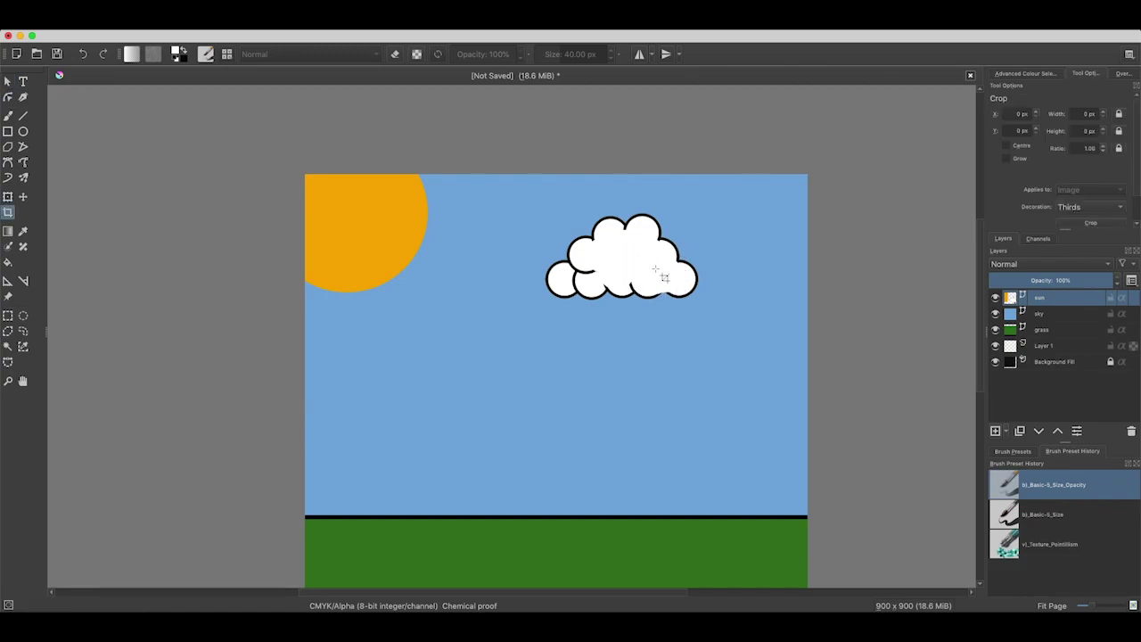
{"action": "left_click", "coordinate": [7, 81]}
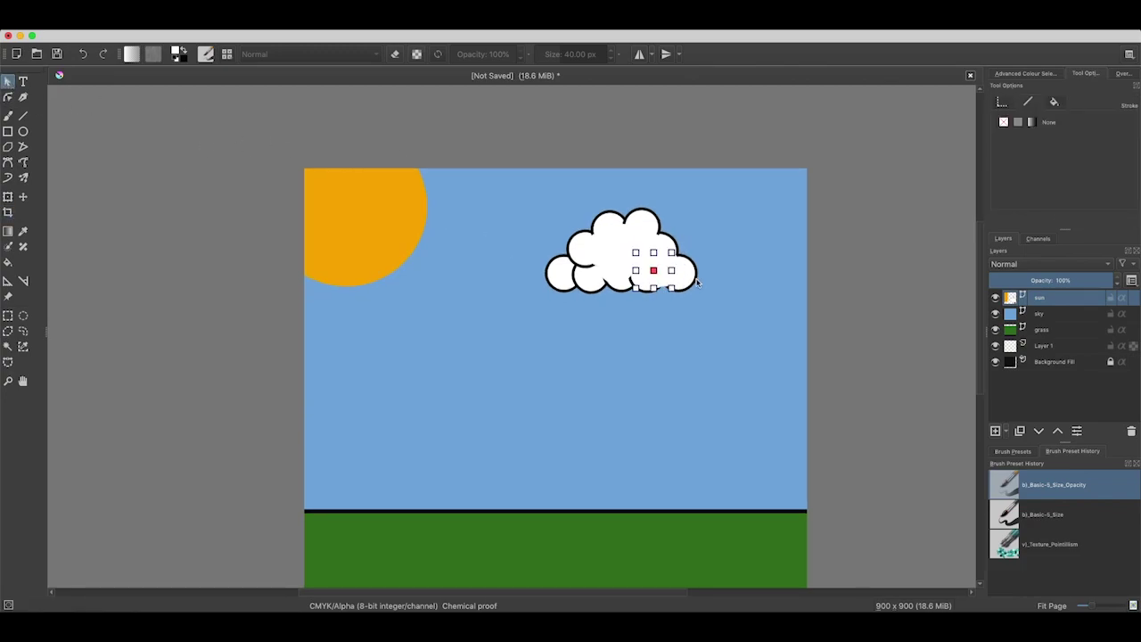
{"action": "left_click_drag", "start_coordinate": [701, 287], "coordinate": [668, 265]}
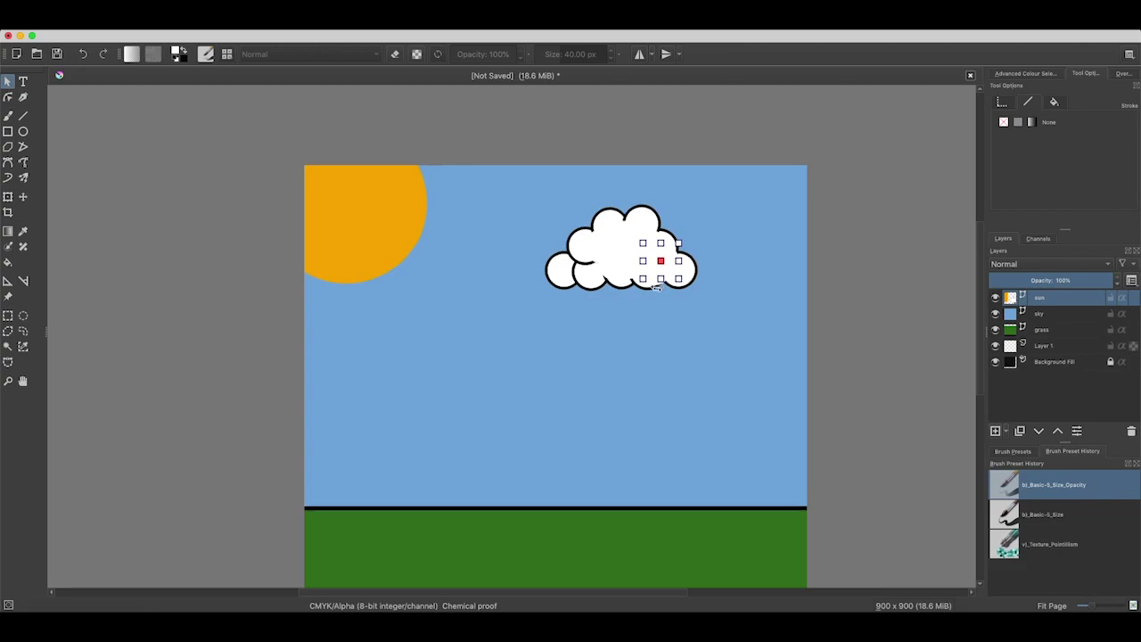
{"action": "left_click", "coordinate": [647, 299]}
{"action": "left_click", "coordinate": [657, 276]}
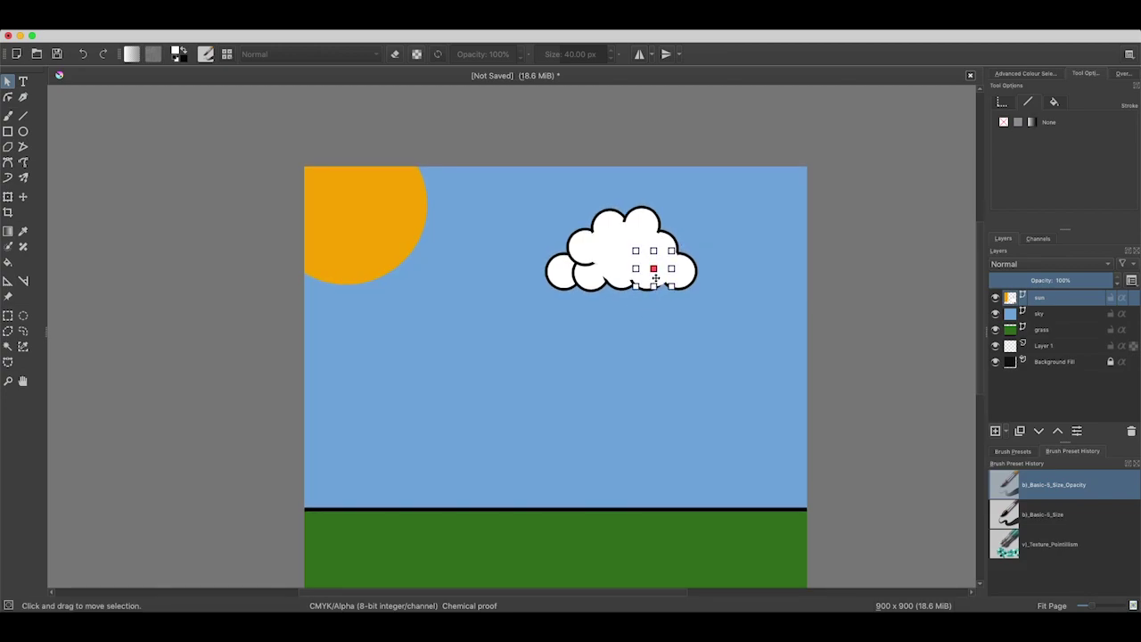
{"action": "left_click_drag", "start_coordinate": [657, 275], "coordinate": [586, 263]}
{"action": "left_click", "coordinate": [599, 254]}
{"action": "left_click", "coordinate": [611, 315]}
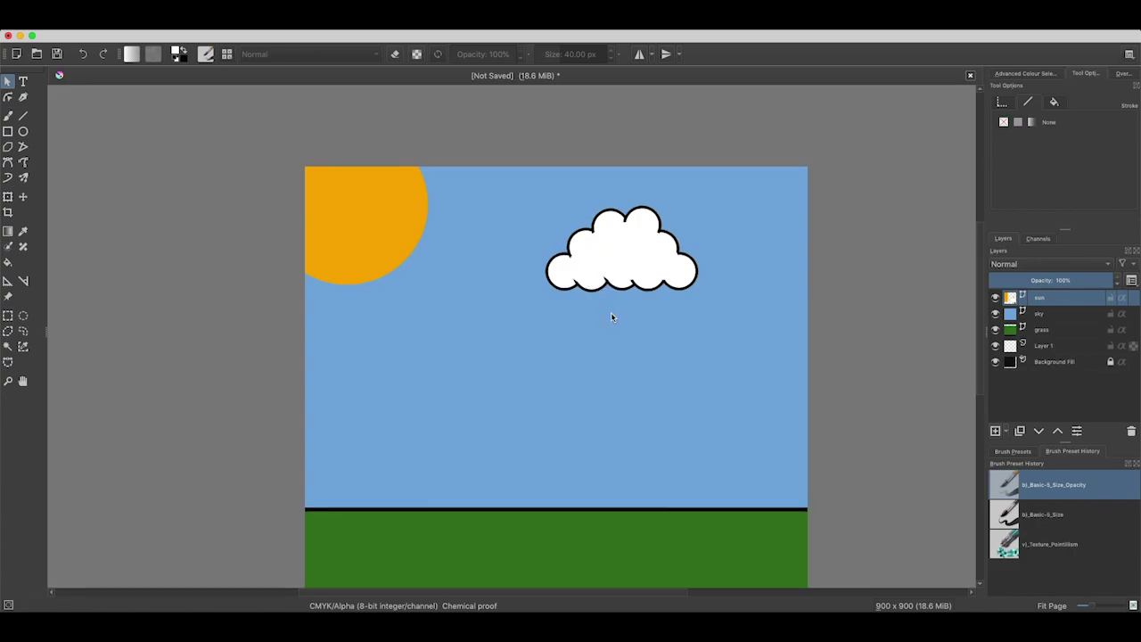
{"action": "left_click_drag", "start_coordinate": [612, 317], "coordinate": [617, 317]}
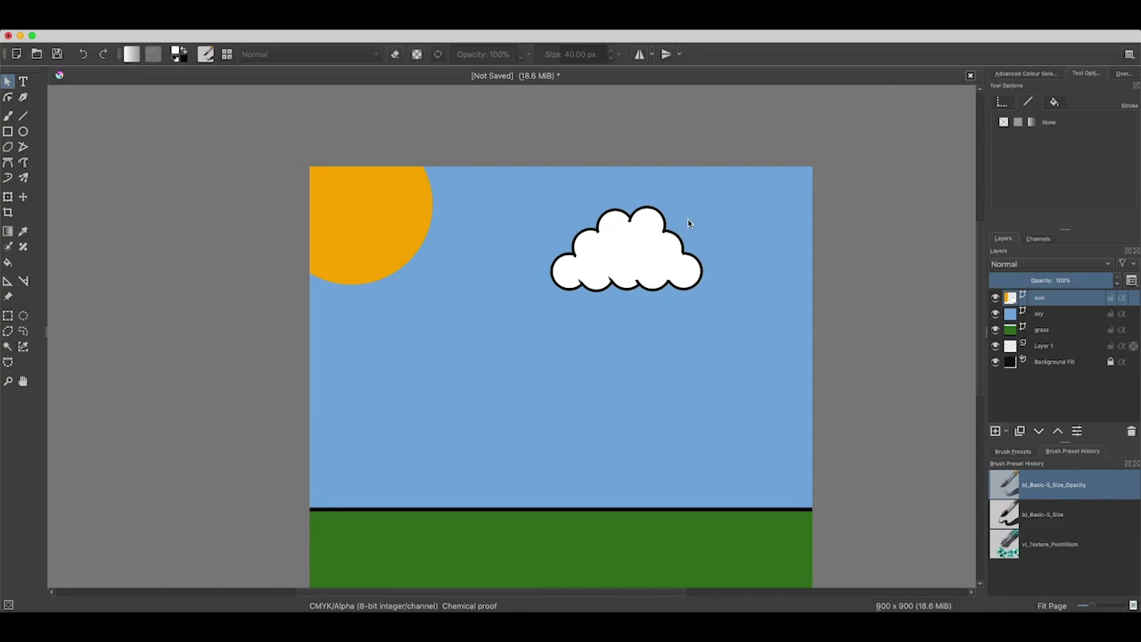
Select all the circles forming the cloud and cut them from their layer.
{"action": "scroll", "coordinate": [936, 341], "scroll_direction": "down", "scroll_amount": 2}
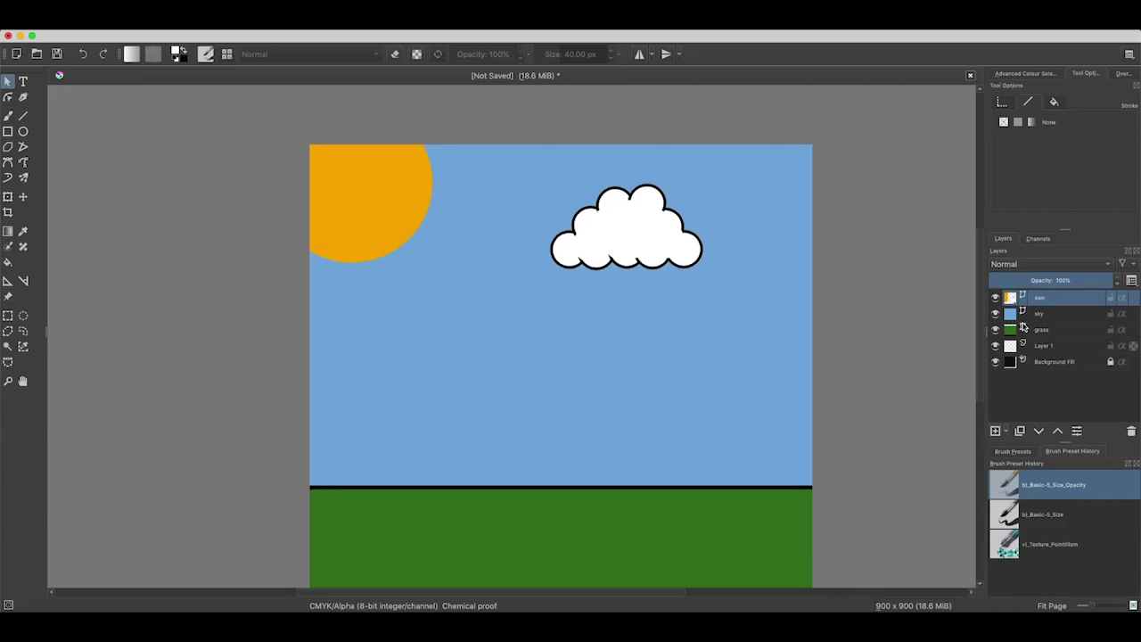
{"action": "left_click_drag", "start_coordinate": [733, 168], "coordinate": [511, 293]}
{"action": "scroll", "coordinate": [494, 304], "scroll_direction": "left", "scroll_amount": 1}
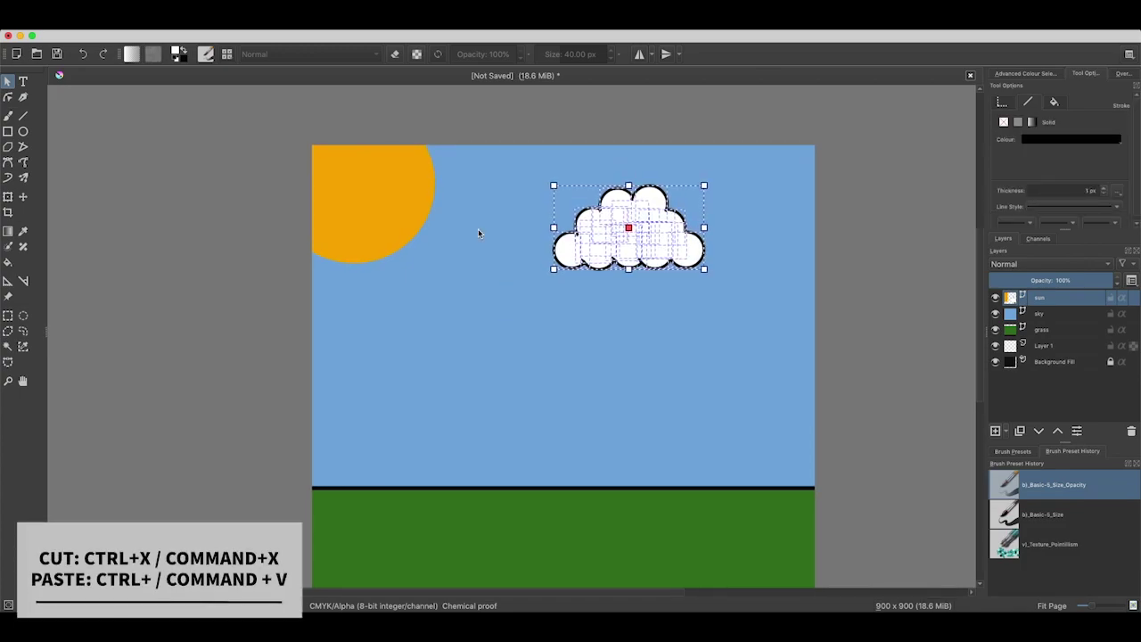
{"action": "key", "text": "ctrl+x"}
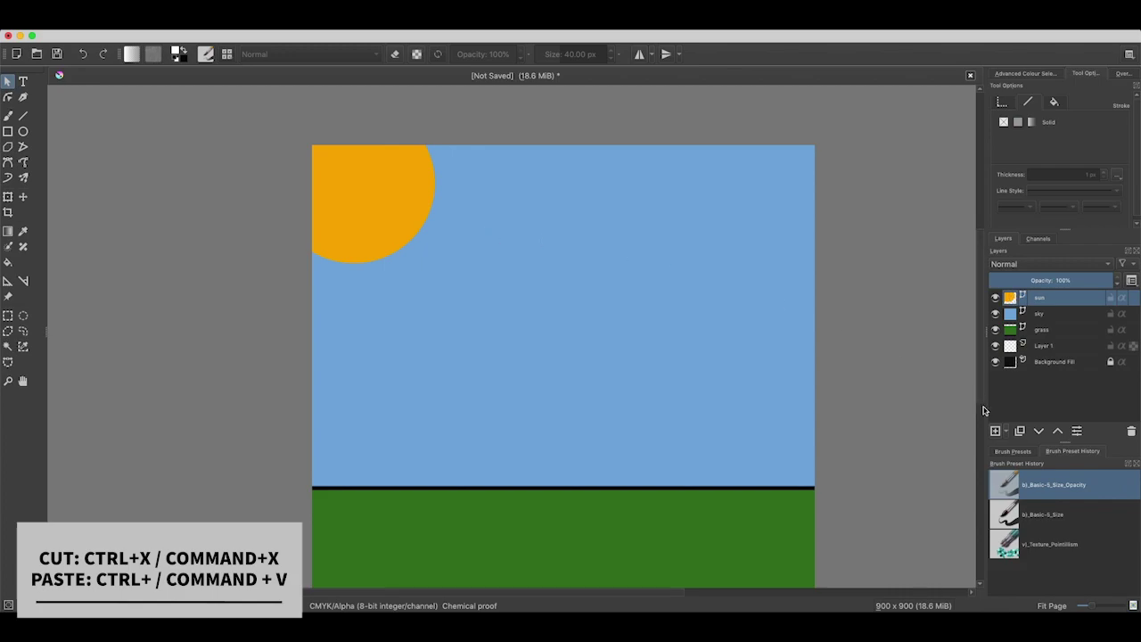
Add a new vector layer named 'cloud'.
{"action": "left_click", "coordinate": [100, 18]}
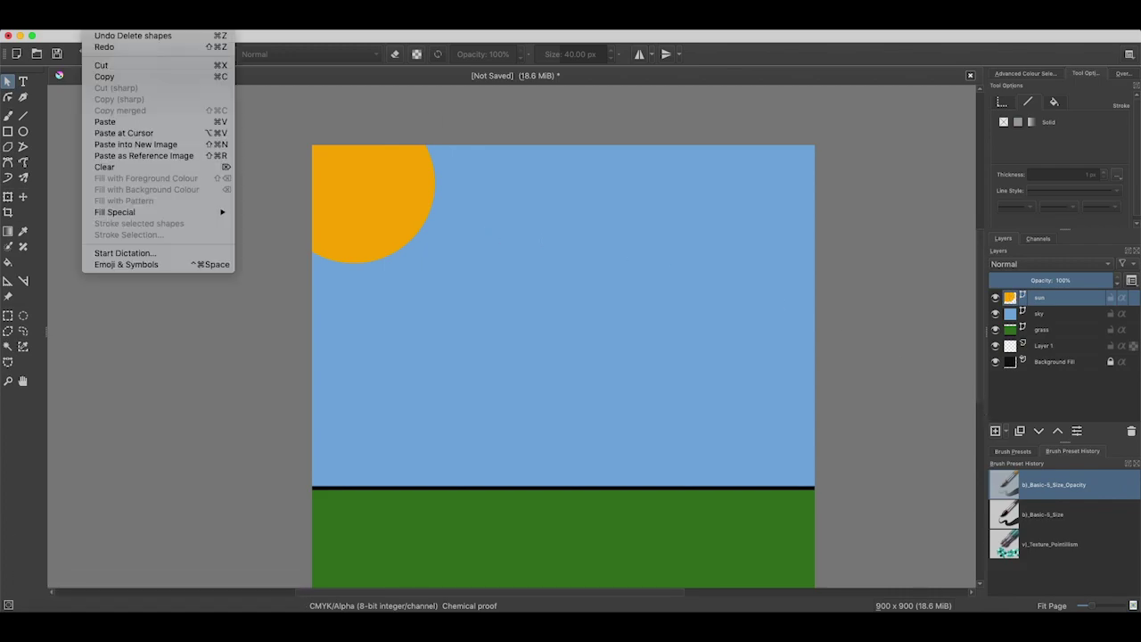
{"action": "left_click", "coordinate": [538, 158]}
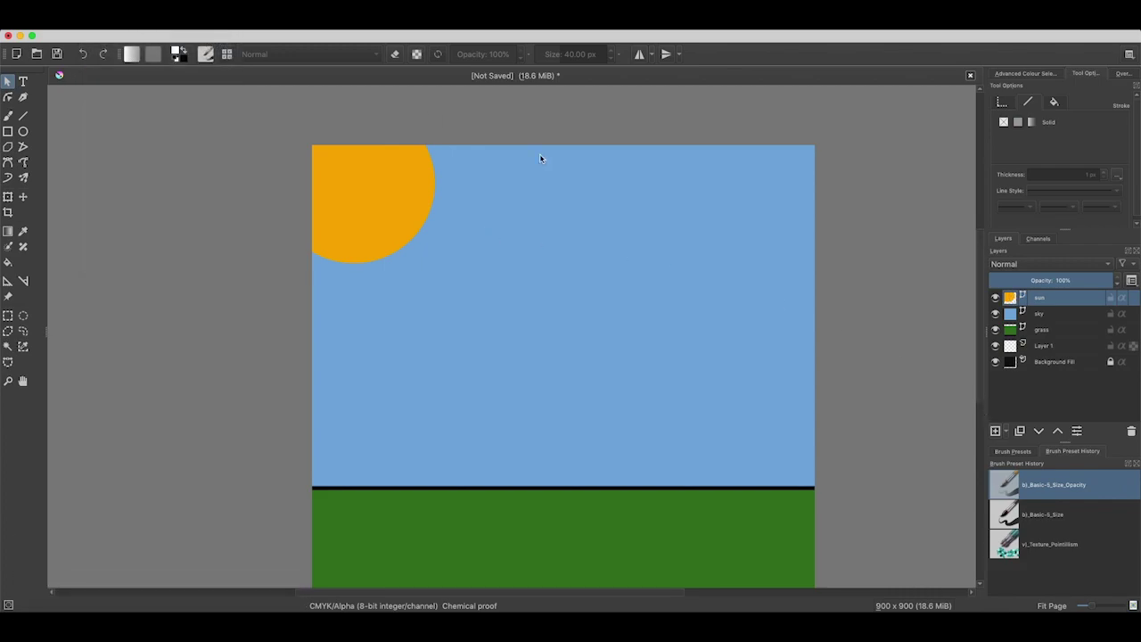
{"action": "left_click", "coordinate": [1009, 433]}
{"action": "left_click", "coordinate": [1025, 487]}
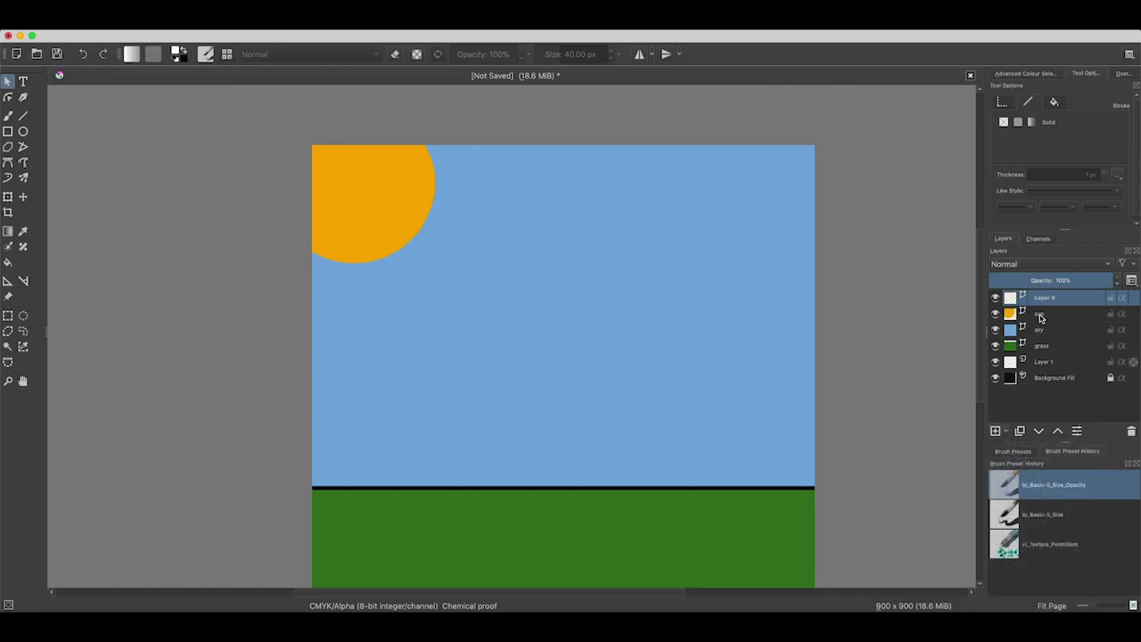
{"action": "double_click", "coordinate": [1044, 297]}
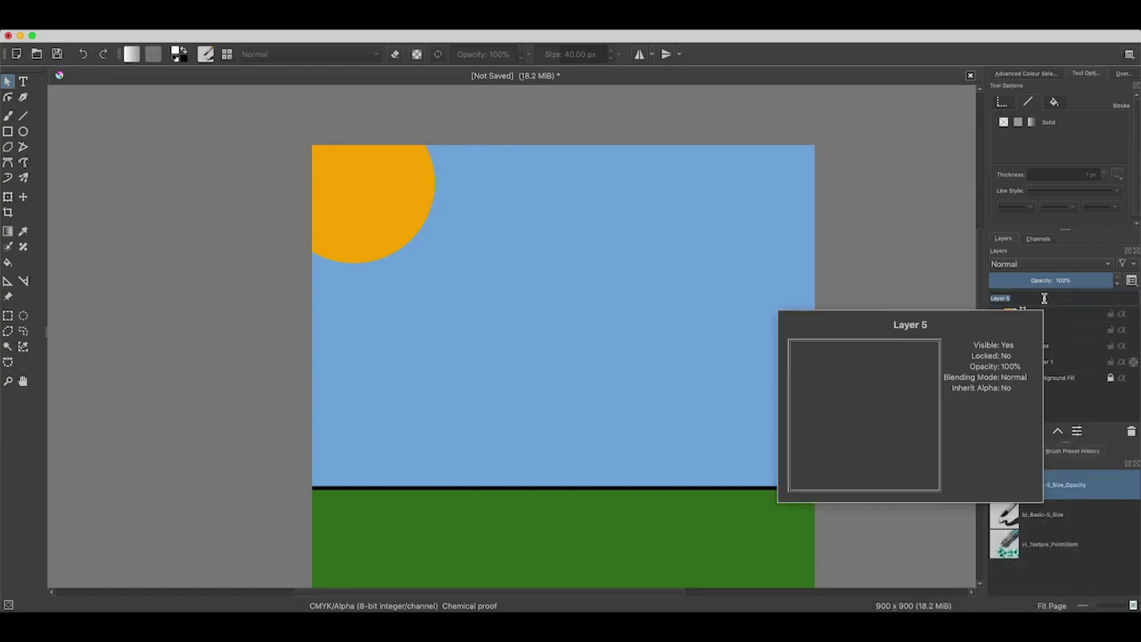
{"action": "type", "text": "clo"}
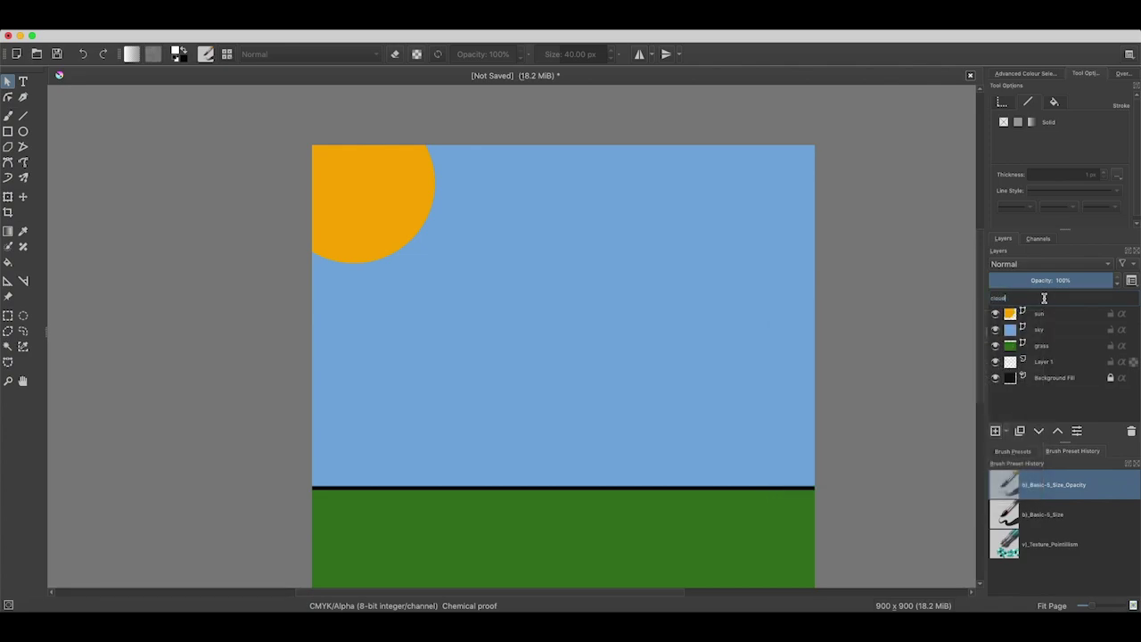
{"action": "type", "text": "ud"}
{"action": "key", "text": "Return"}
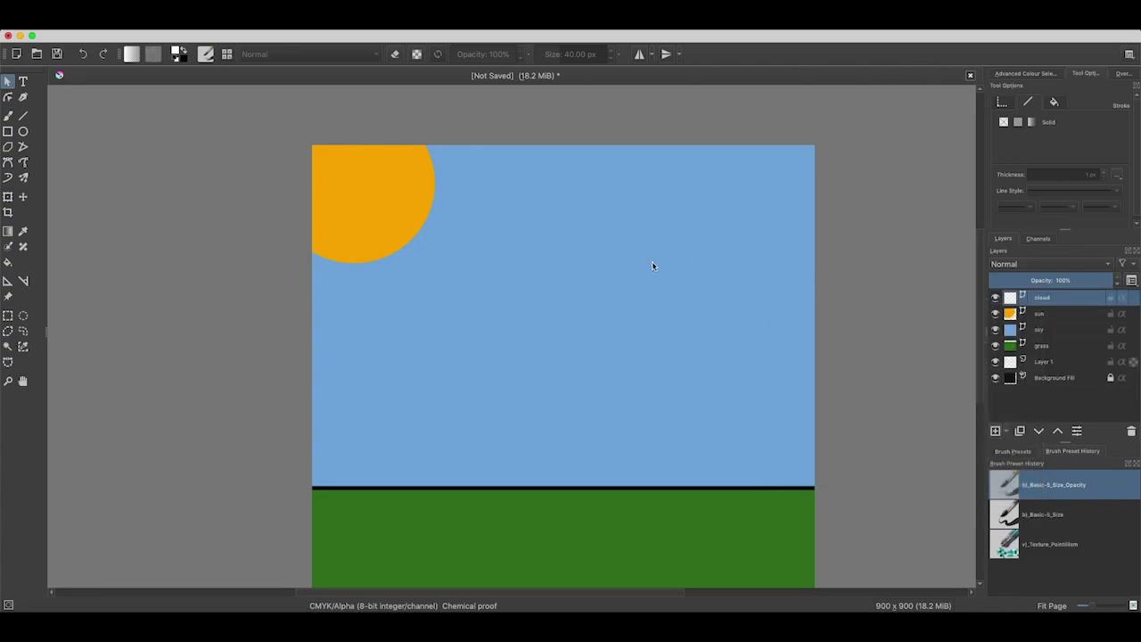
Paste the cloud onto the 'cloud' layer twice, positioning the two clouds side by side.
{"action": "key", "text": "ctrl+v"}
{"action": "left_click_drag", "start_coordinate": [635, 230], "coordinate": [715, 204]}
{"action": "key", "text": "ctrl+v"}
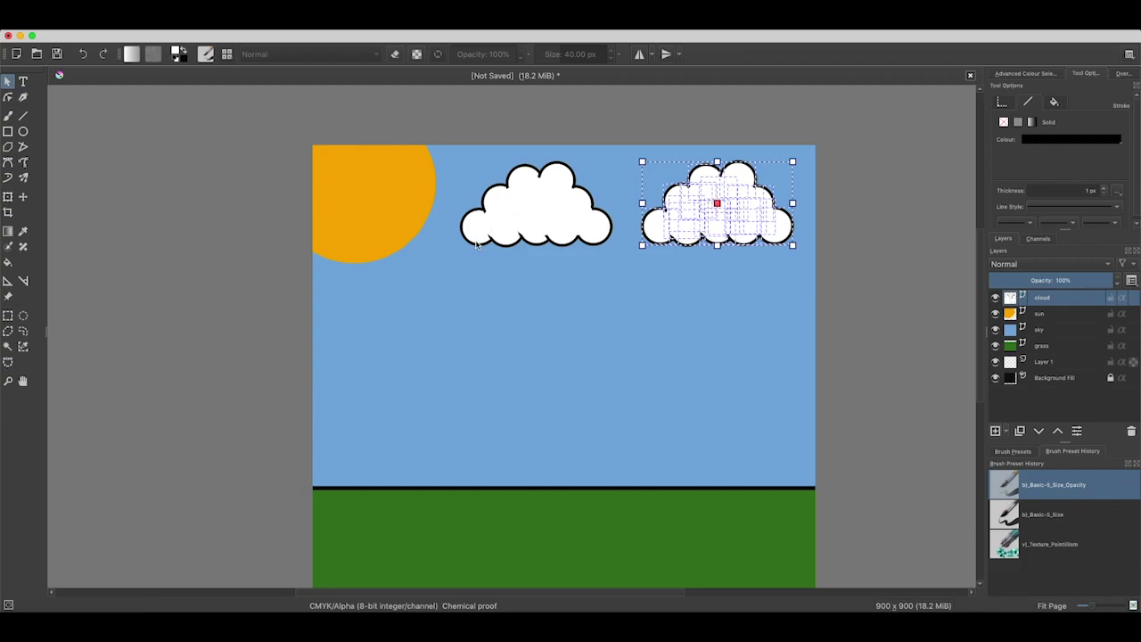
{"action": "left_click", "coordinate": [176, 174]}
{"action": "scroll", "coordinate": [296, 284], "scroll_direction": "down", "scroll_amount": 5}
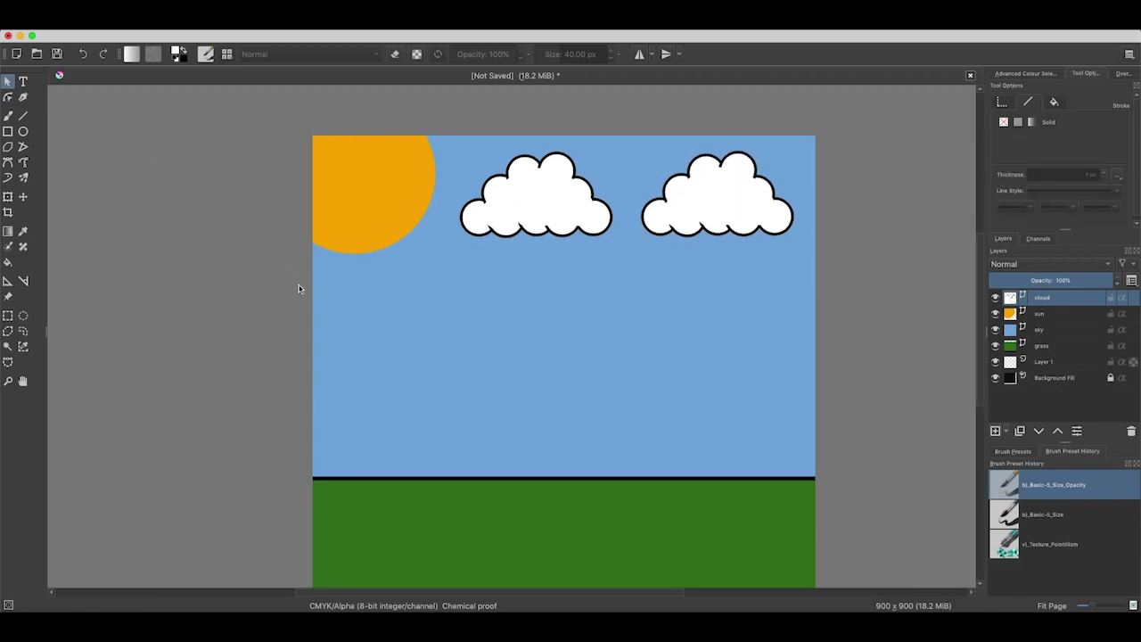
{"action": "scroll", "coordinate": [296, 285], "scroll_direction": "up", "scroll_amount": 2}
{"action": "scroll", "coordinate": [297, 286], "scroll_direction": "left", "scroll_amount": 2}
{"action": "scroll", "coordinate": [297, 286], "scroll_direction": "left", "scroll_amount": 3}
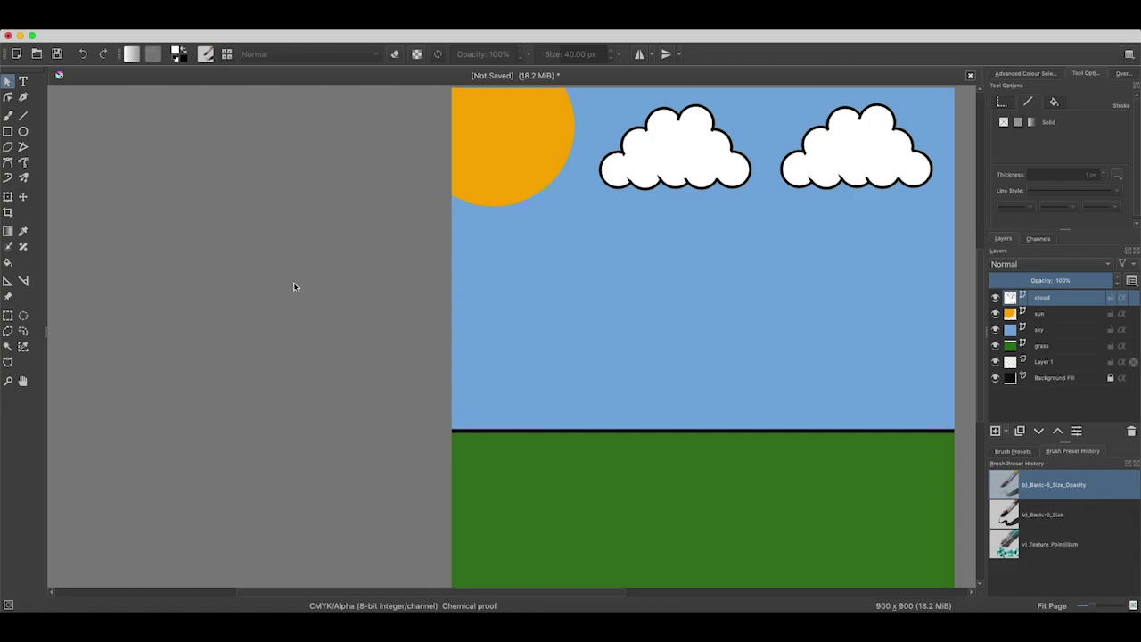
Scroll the canvas right to view the finished park scene.
{"action": "scroll", "coordinate": [285, 287], "scroll_direction": "right", "scroll_amount": 5}
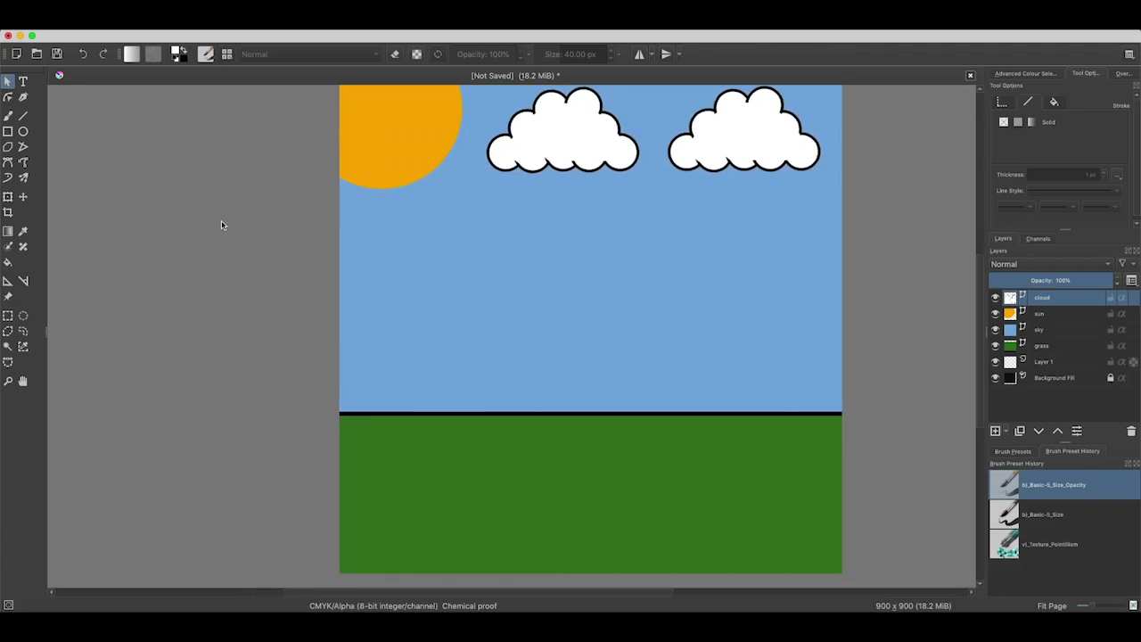